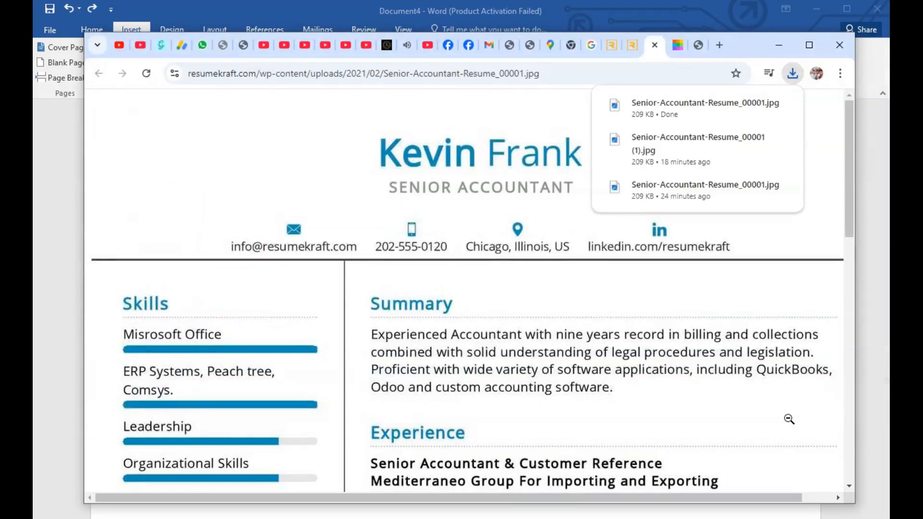
Step: Check the downloaded resume image, convert Senior-Accountant-Resume_00001.jpg to PDF on Smallpdf, and open the downloaded PDF
left_click(645, 109)
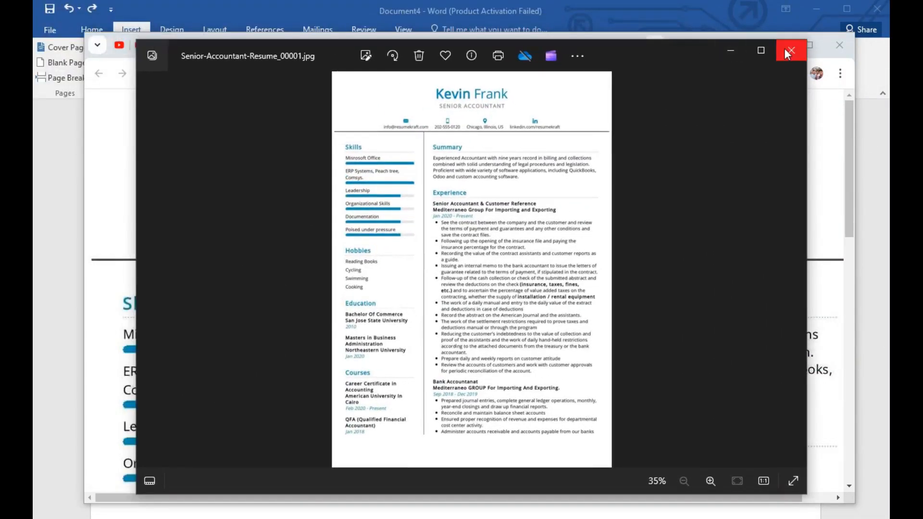
left_click(784, 47)
left_click(678, 44)
left_click(457, 309)
left_click(271, 142)
left_click(809, 413)
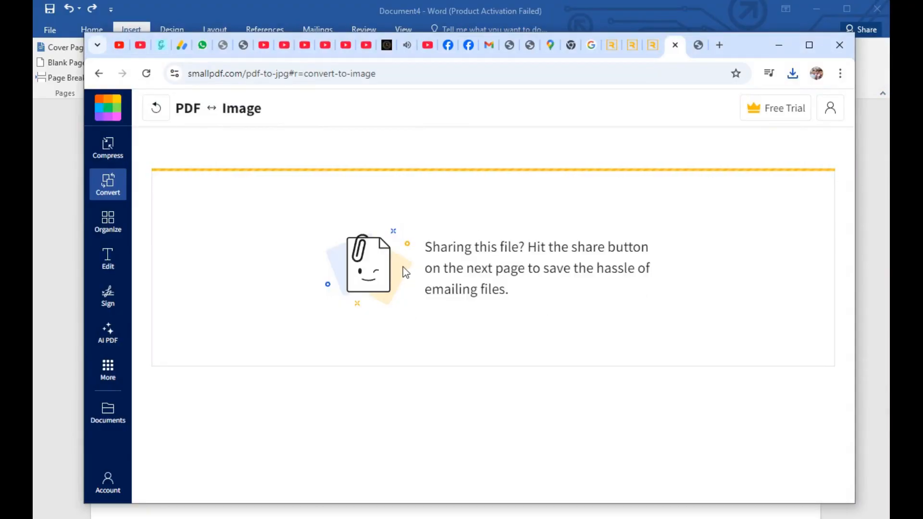
left_click(746, 195)
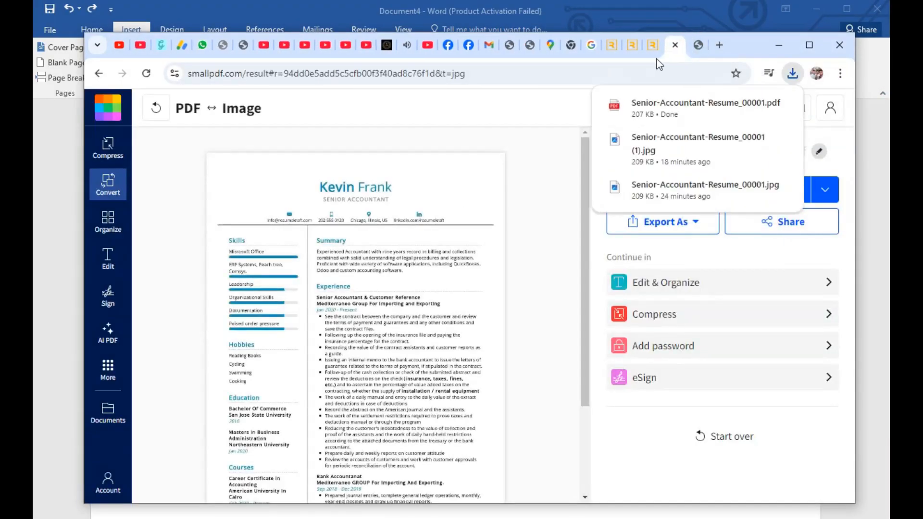
left_click(697, 111)
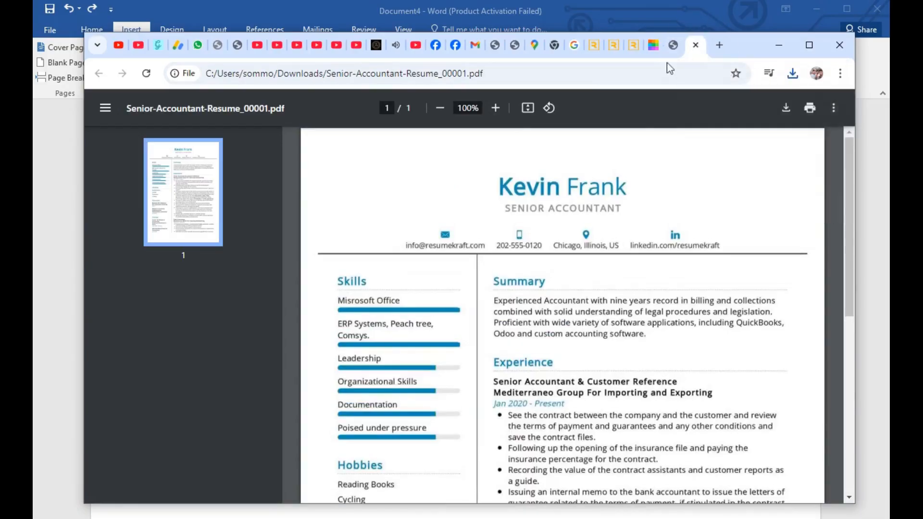
Step: Search Google for "pdf to notepad" and look through the converter results
left_click(695, 44)
left_click(481, 293)
type("pdf")
key("Return")
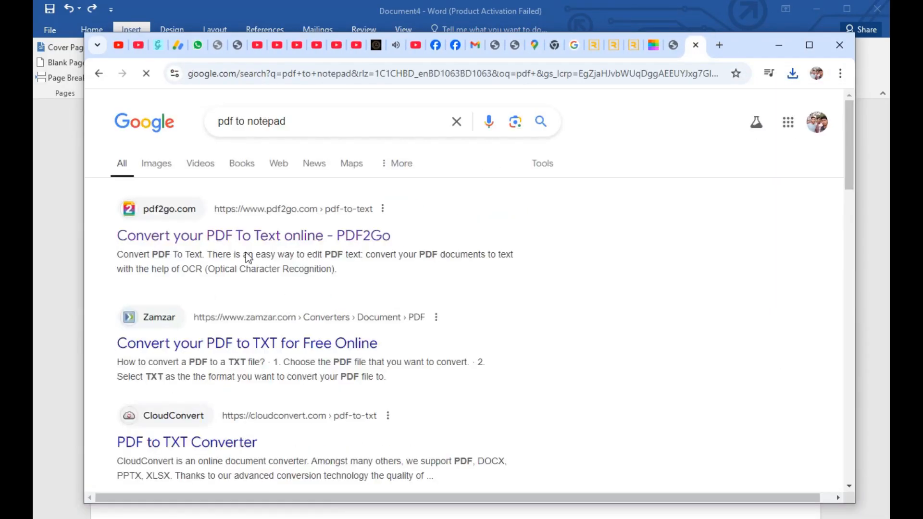
scroll(850, 210, "down", 2)
scroll(850, 210, "up", 2)
Step: Search for "pdf to text word" and load Senior-Accountant-Resume_00001.pdf into Smallpdf's PDF to Word converter
left_click(310, 124)
left_click(269, 150)
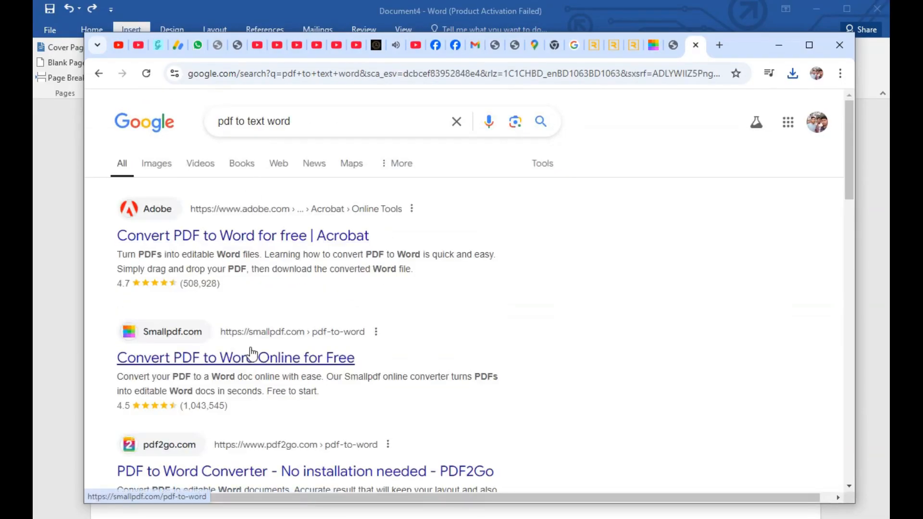
left_click(251, 354)
left_click(429, 318)
left_click(259, 142)
left_click(800, 418)
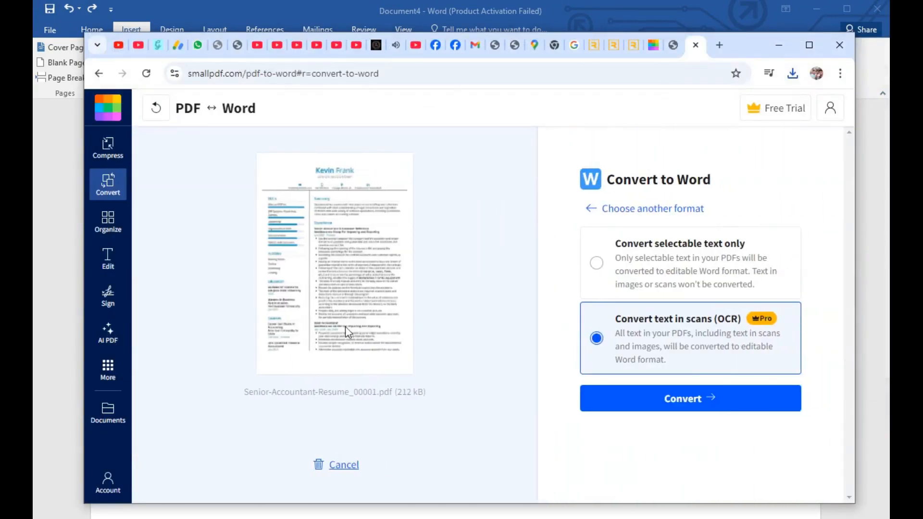
Step: Try to convert the resume PDF to Word with text recognition (OCR), and return to the "pdf to notepad" results
left_click(636, 406)
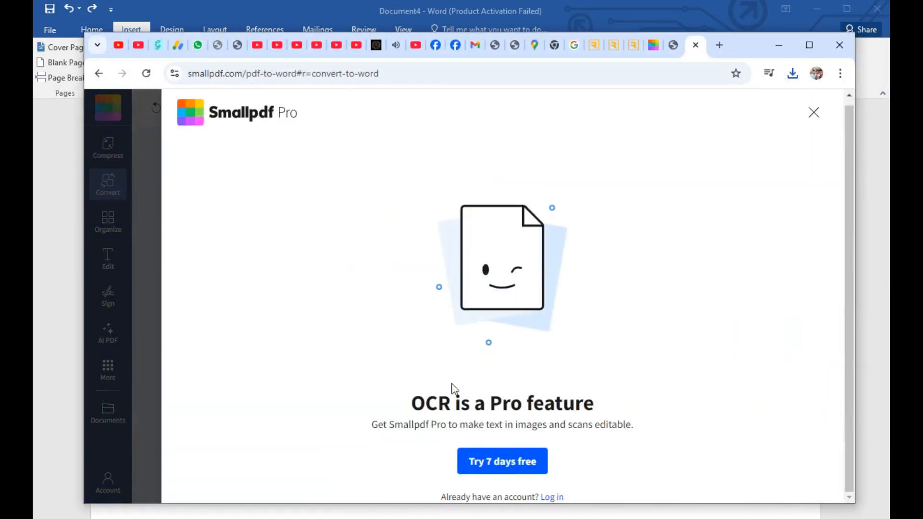
left_click(812, 116)
left_click(584, 211)
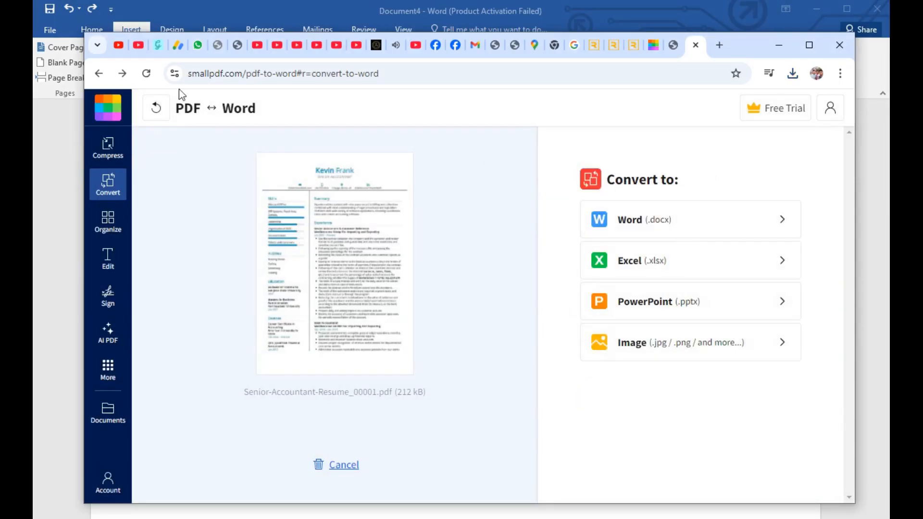
left_click(98, 74)
left_click(98, 74)
left_click(99, 74)
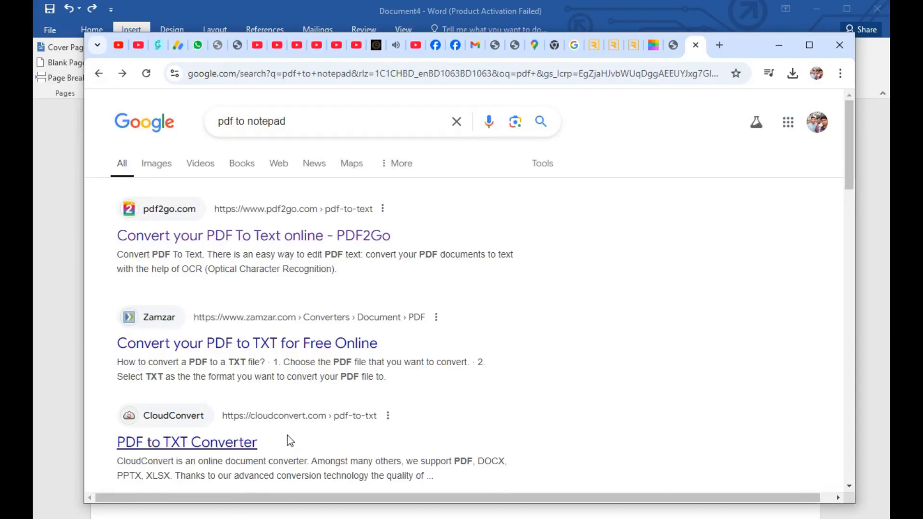
Step: Upload Senior-Accountant-Resume_00001.pdf to CloudConvert's PDF to TXT converter and convert it to TXT
left_click(214, 440)
left_click(414, 383)
left_click(318, 146)
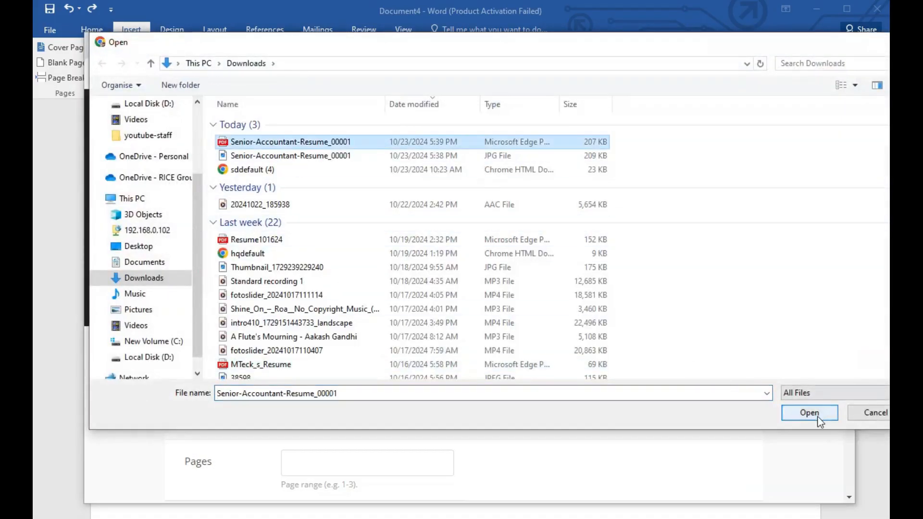
left_click(809, 470)
scroll(845, 340, "down", 1)
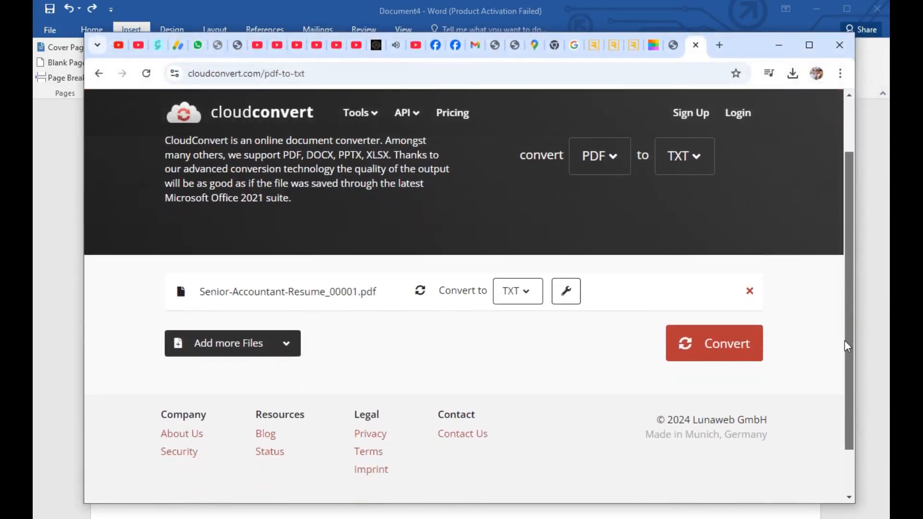
scroll(844, 340, "up", 1)
left_click(721, 391)
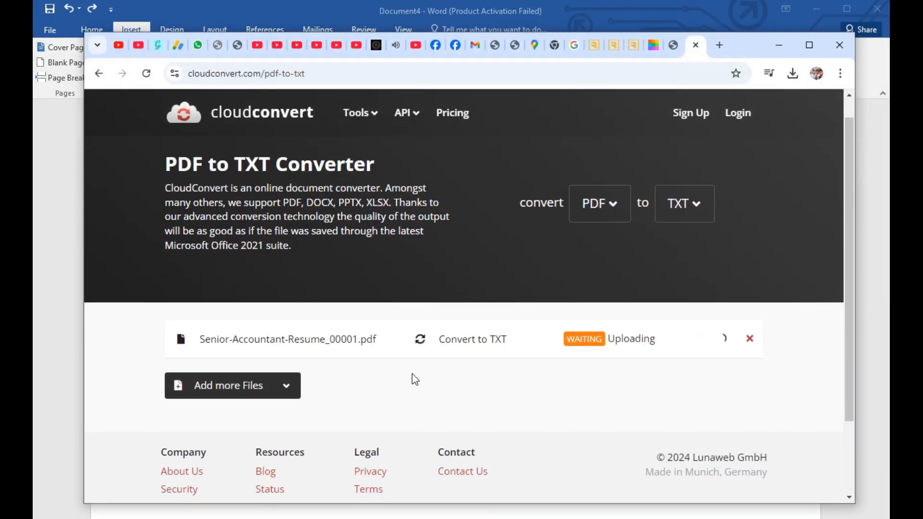
Step: Download and check the TXT file from CloudConvert, close it, and return to the search results
left_click(677, 339)
left_click(694, 116)
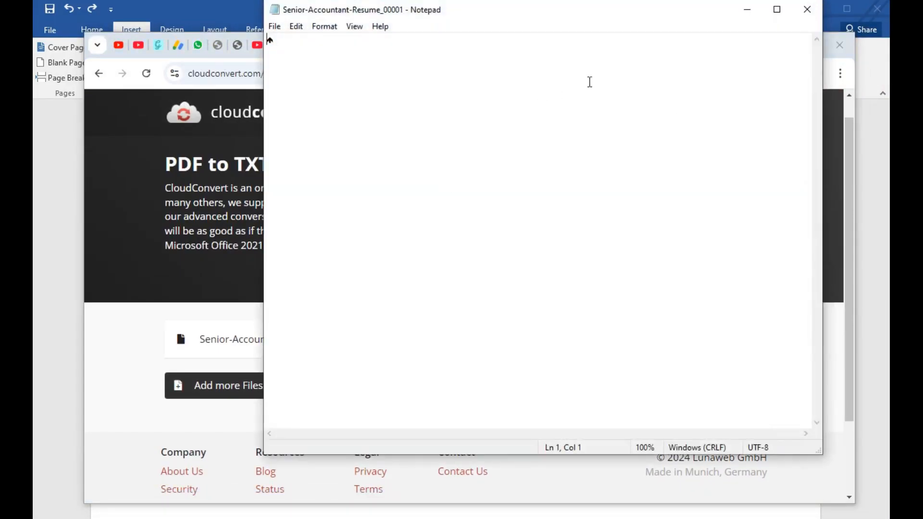
left_click(795, 12)
left_click(728, 340)
left_click(698, 369)
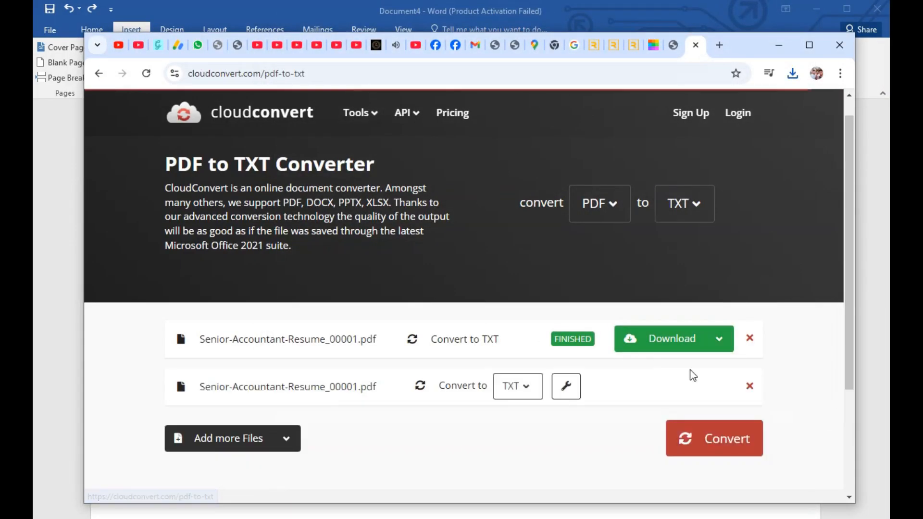
left_click(99, 73)
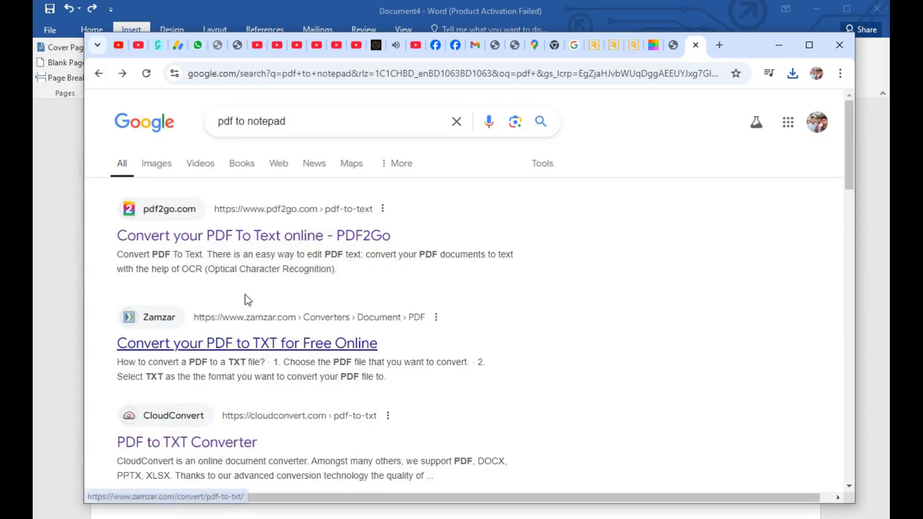
Step: Convert Senior-Accountant-Resume_00001.pdf to text with the PDF2Go online converter
left_click(242, 235)
left_click(433, 367)
double_click(288, 155)
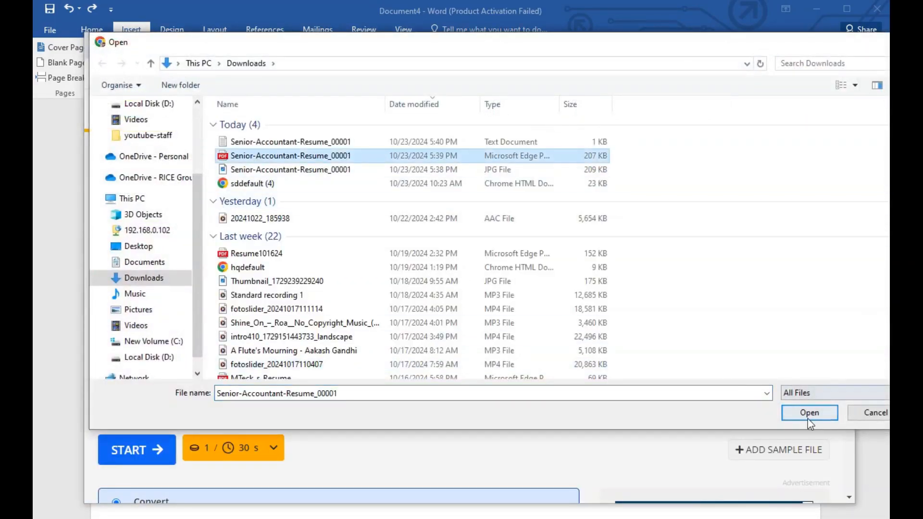
left_click(578, 368)
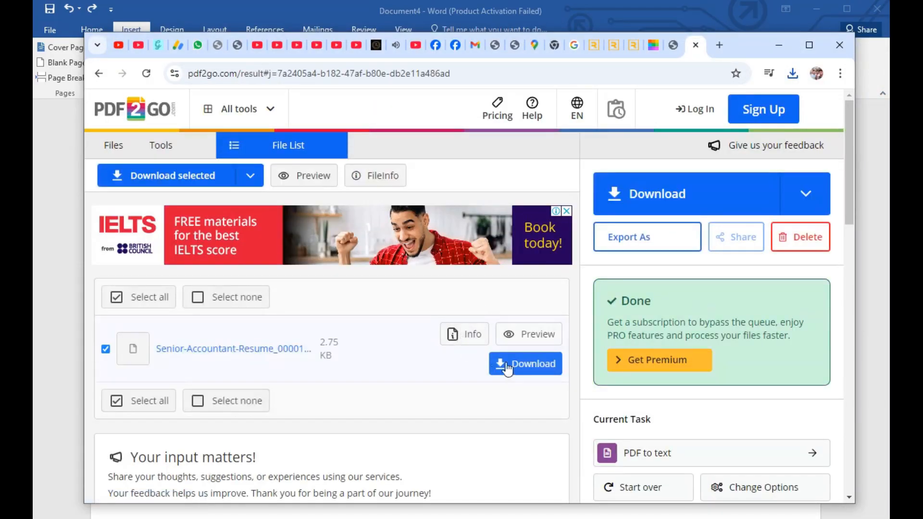
Step: Download the PDF2Go text file, open it in Notepad, and review the extracted resume text
left_click(514, 367)
left_click(687, 101)
scroll(324, 298, "down", 20)
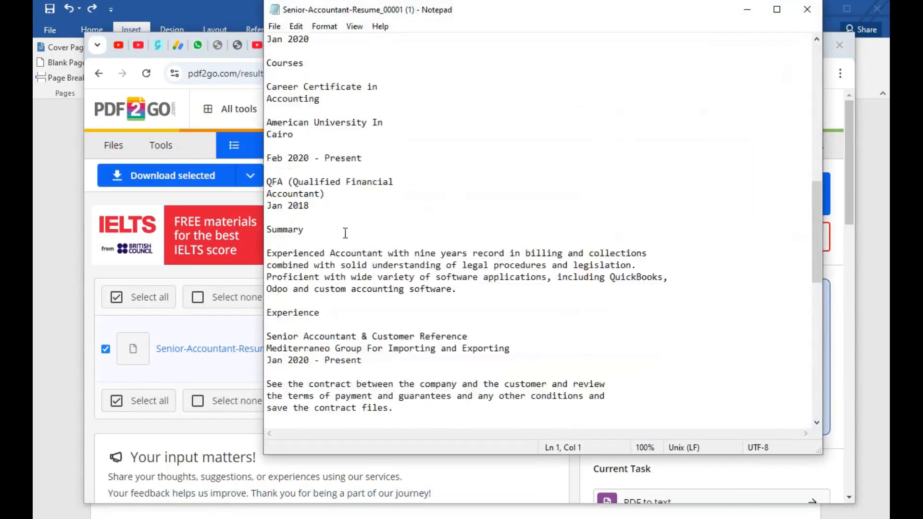
scroll(325, 298, "up", 20)
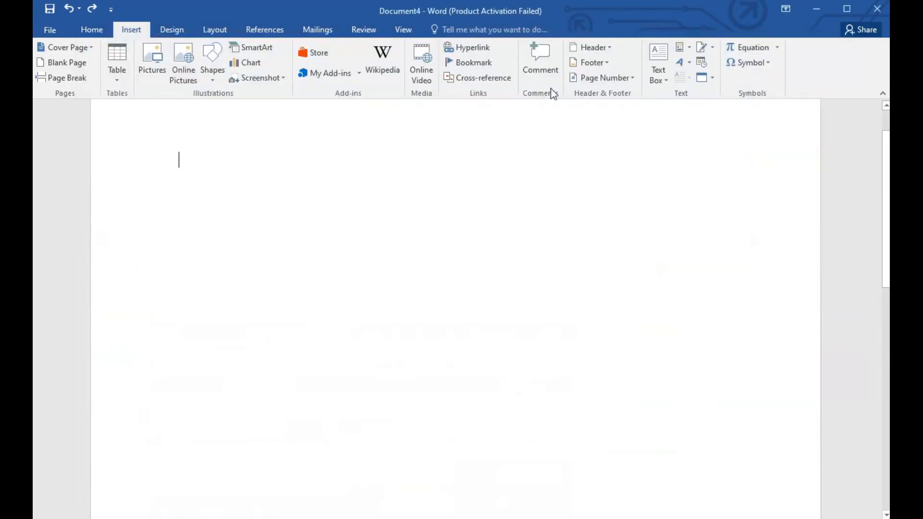
Step: In the blank Word document, add the candidate's full name as a centred bold heading with corrected spelling
left_click(92, 29)
left_click(332, 72)
left_click_drag(429, 160, 484, 166)
key("ctrl+b")
right_click(483, 166)
left_click(517, 177)
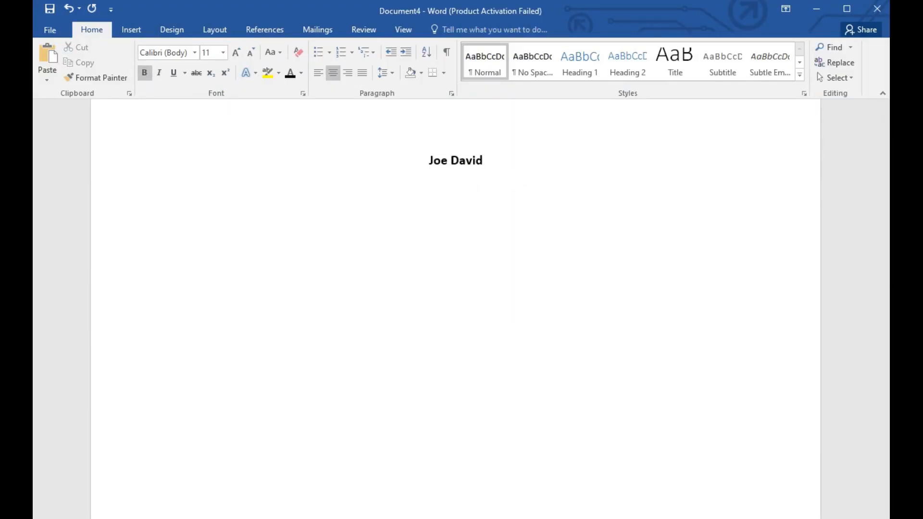
key("Return")
Step: Draw a straight horizontal line about 6 inches long below the name heading
left_click(130, 31)
left_click(212, 62)
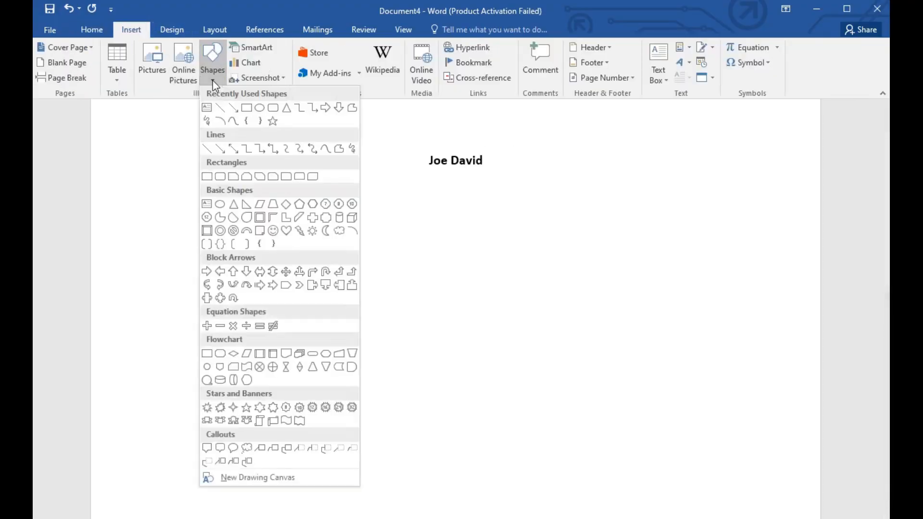
left_click(207, 149)
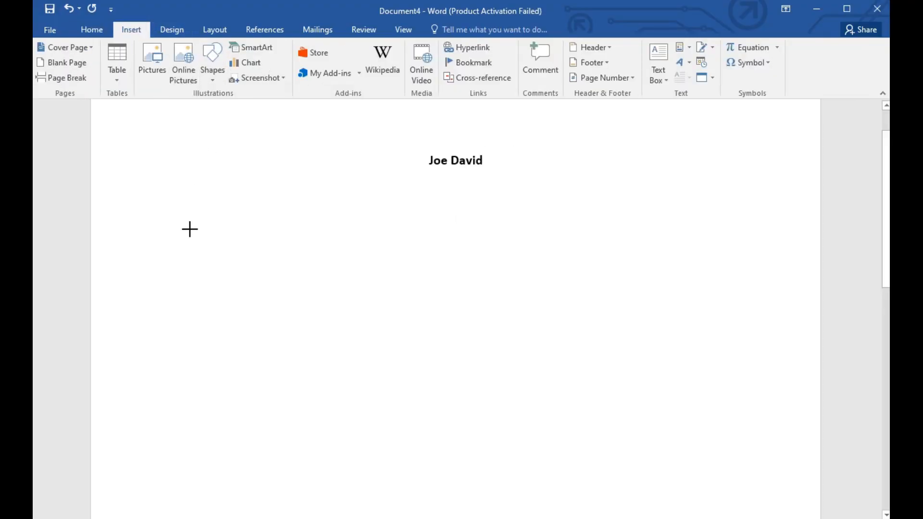
mouse_move(199, 228)
left_mouse_down()
mouse_move(627, 230)
mouse_move(719, 241)
mouse_move(732, 229)
mouse_move(824, 225)
mouse_move(630, 226)
mouse_move(741, 228)
mouse_move(676, 225)
mouse_move(733, 227)
left_mouse_up()
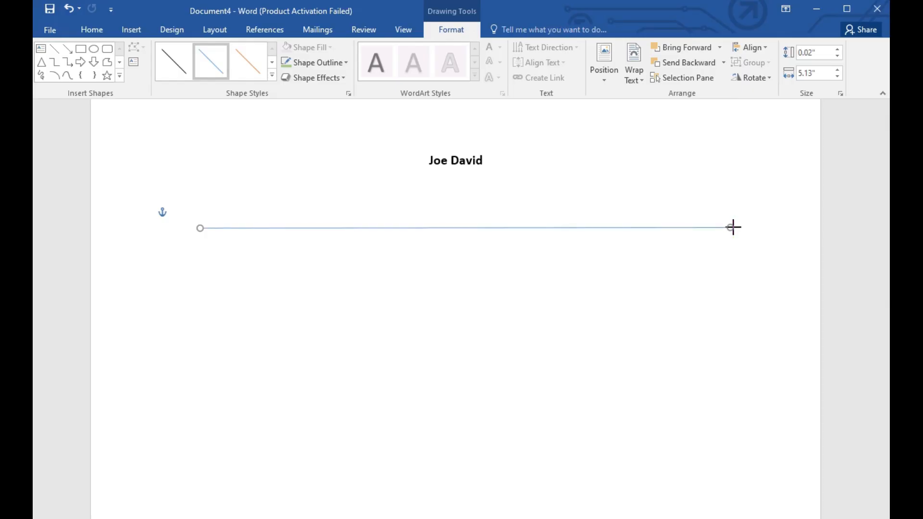
Step: Try adjusting the length of the line under the name, and delete the line
right_click(578, 231)
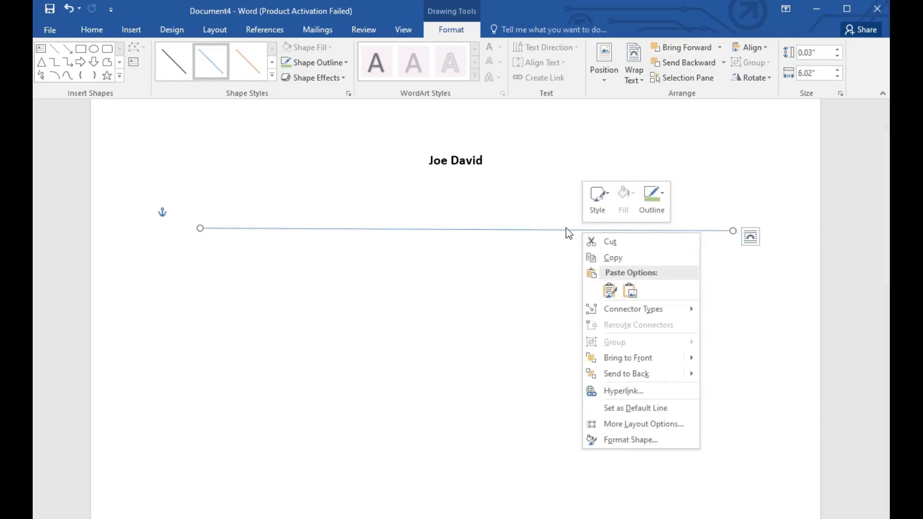
right_click(566, 227)
left_click(478, 230)
left_click(724, 235)
key("ctrl+z")
key("ctrl+z")
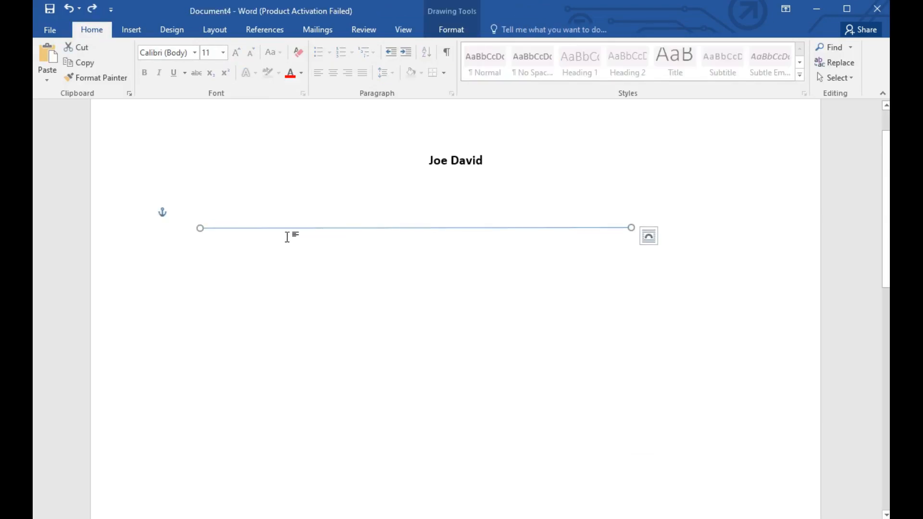
left_click_drag(632, 227, 685, 228)
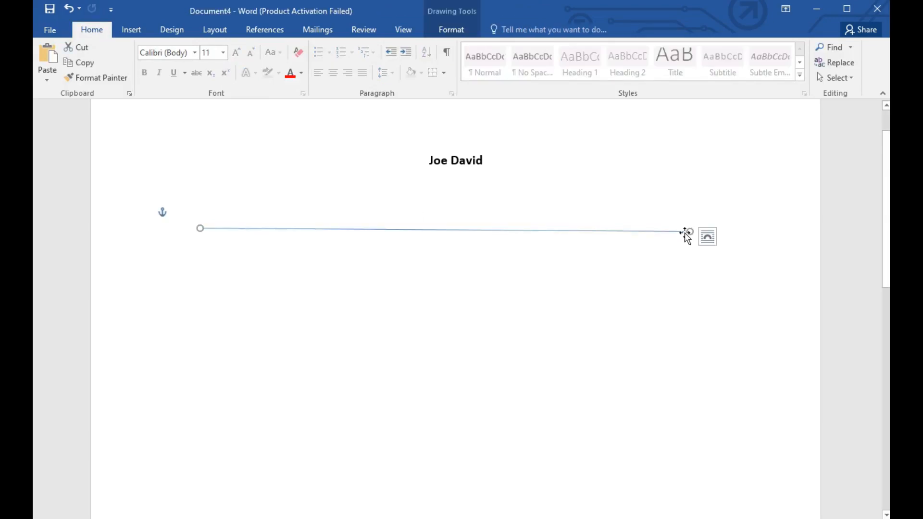
key("Delete")
Step: Draw a very thin rectangle below the name heading and stretch both ends to the page margins
left_click(122, 30)
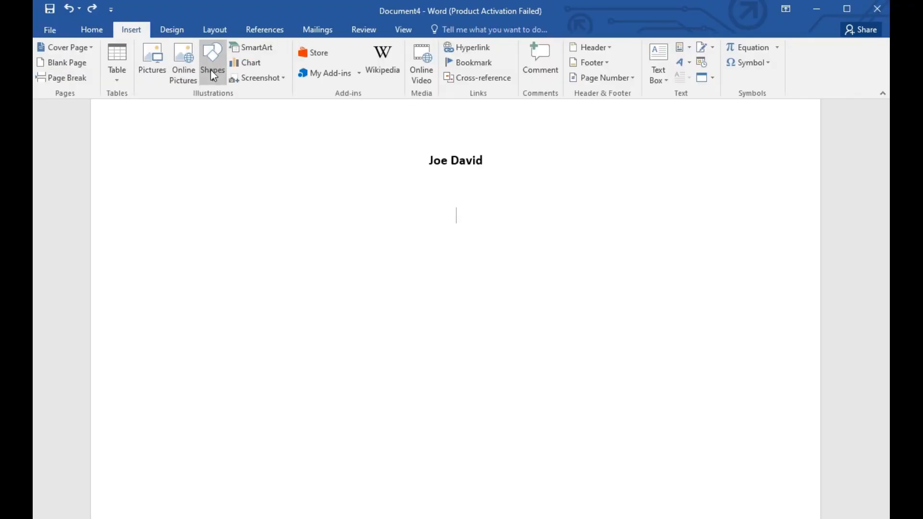
left_click(212, 62)
left_click(246, 107)
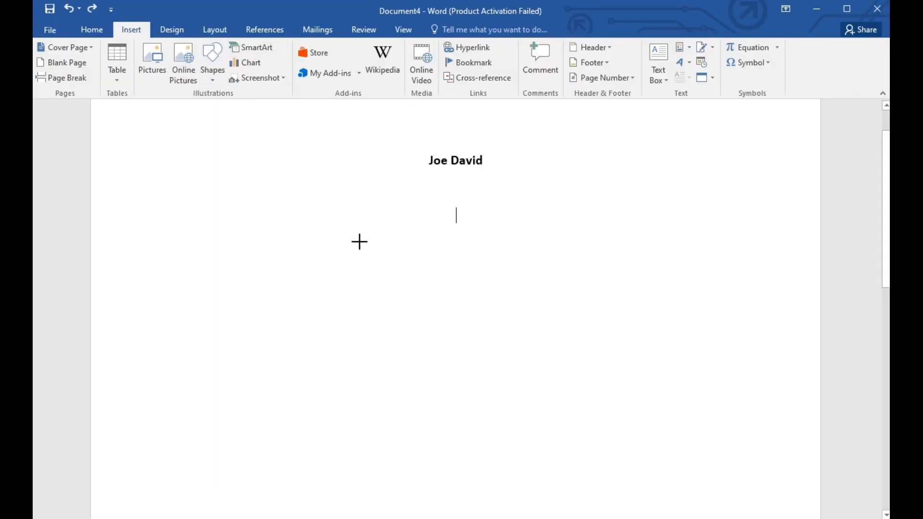
mouse_move(253, 218)
left_mouse_down()
mouse_move(806, 206)
mouse_move(624, 208)
mouse_move(785, 200)
mouse_move(704, 215)
left_mouse_up()
left_click_drag(183, 213, 164, 213)
left_click_drag(704, 213, 739, 211)
left_click(546, 250)
Step: Recolour the thin rectangle with a blue fill and a light green outline
right_click(390, 213)
left_click(443, 176)
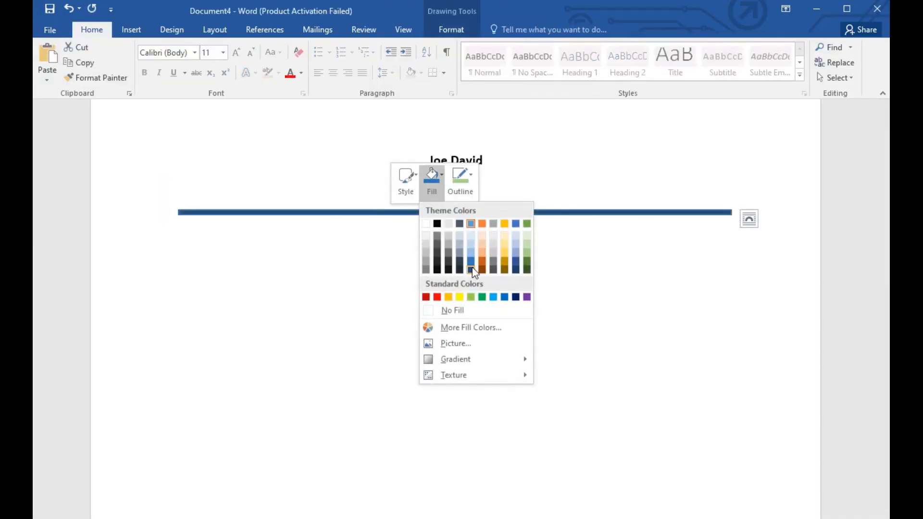
left_click(468, 195)
left_click(468, 195)
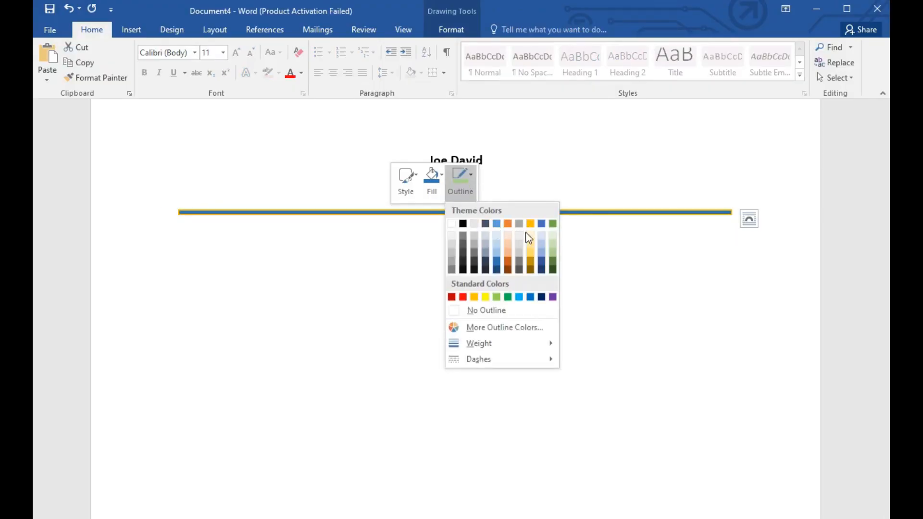
left_click(552, 244)
left_click(355, 222)
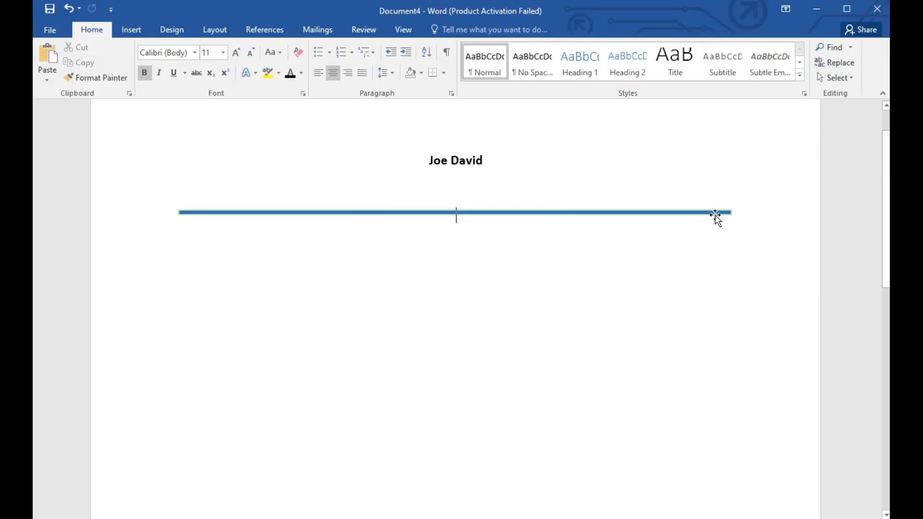
Step: Try to reshape the ends of the blue bar by editing its points, and undo the changes
right_click(721, 213)
left_click(749, 305)
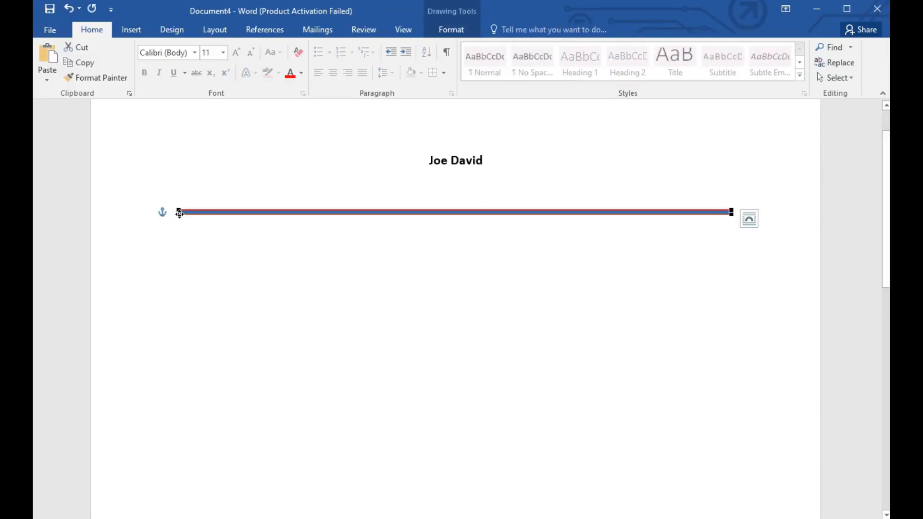
left_click(179, 212)
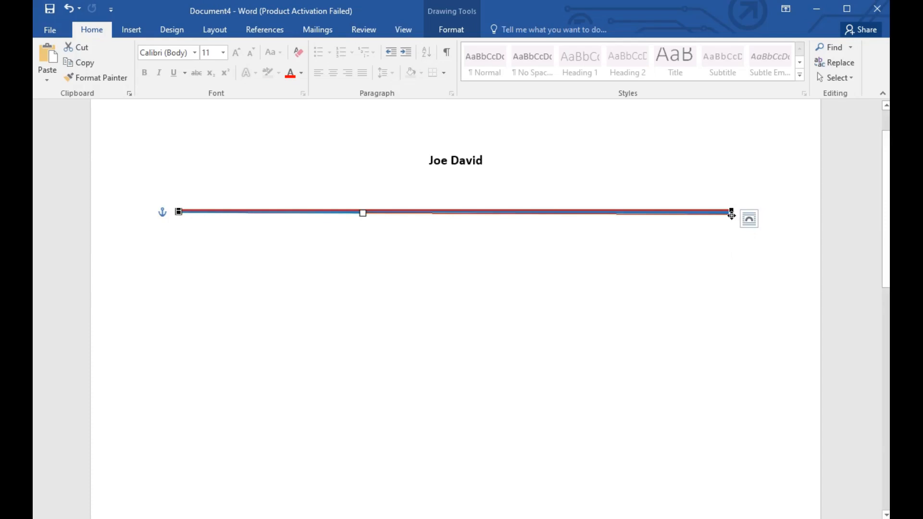
left_click(732, 216)
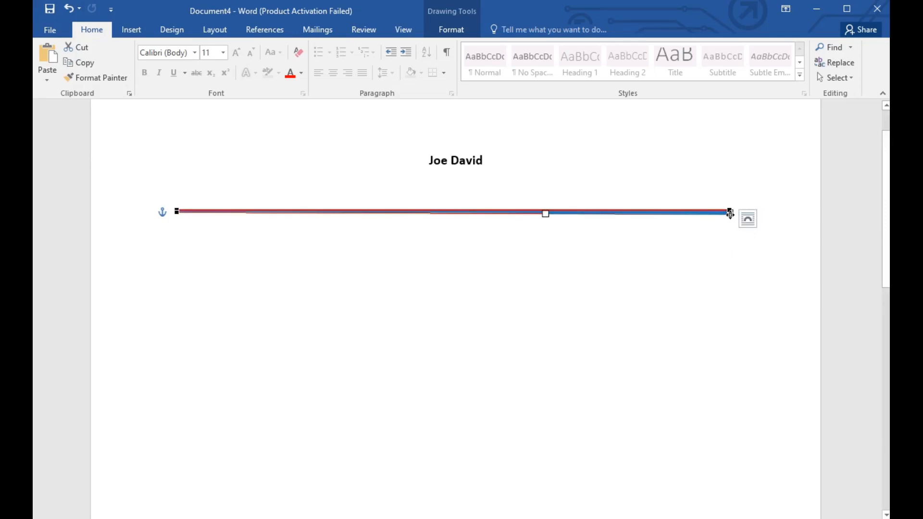
left_click_drag(730, 216, 729, 217)
key("ctrl+z")
key("ctrl+z")
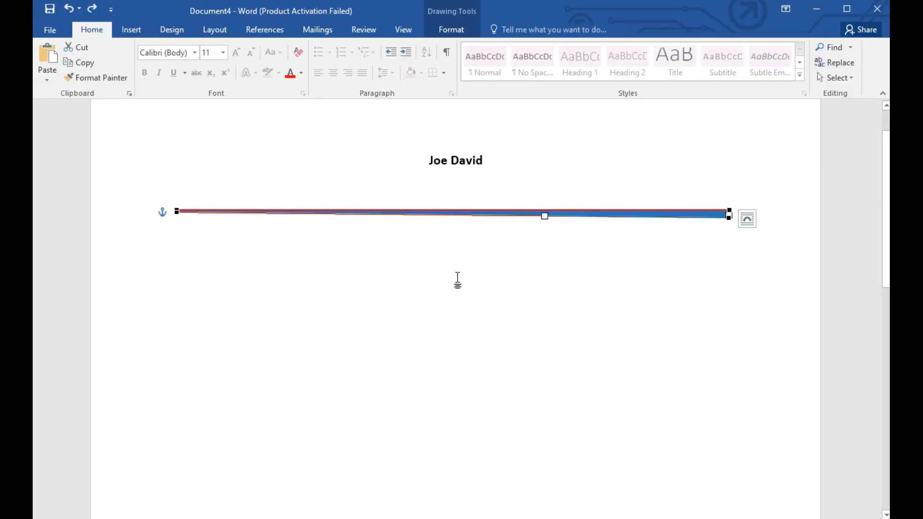
key("ctrl+z")
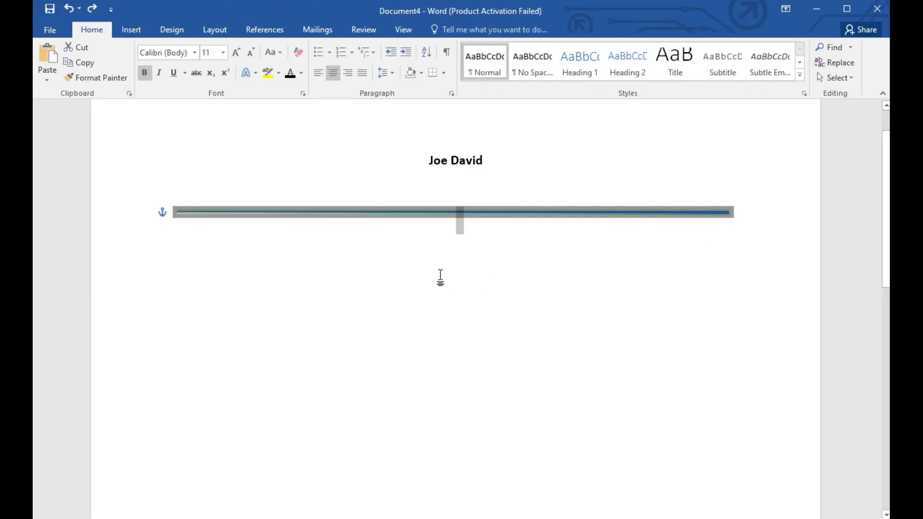
left_click(709, 213)
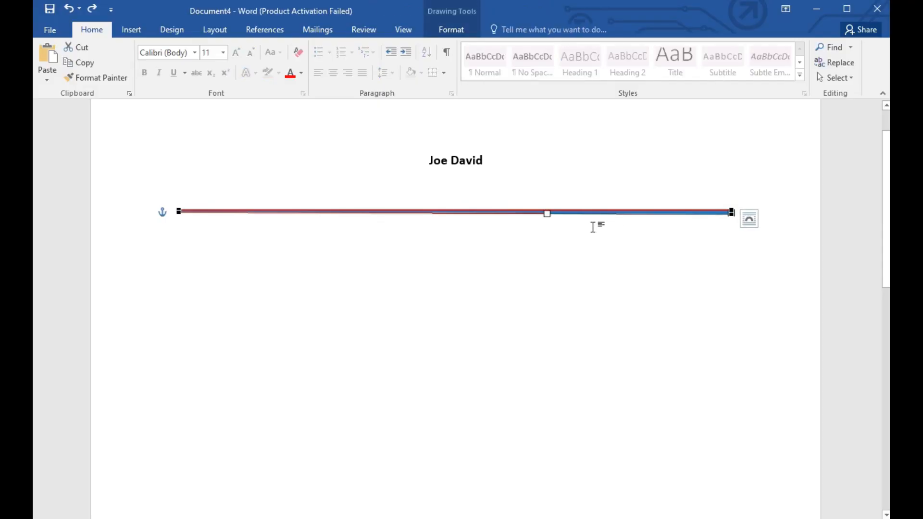
left_click(700, 189)
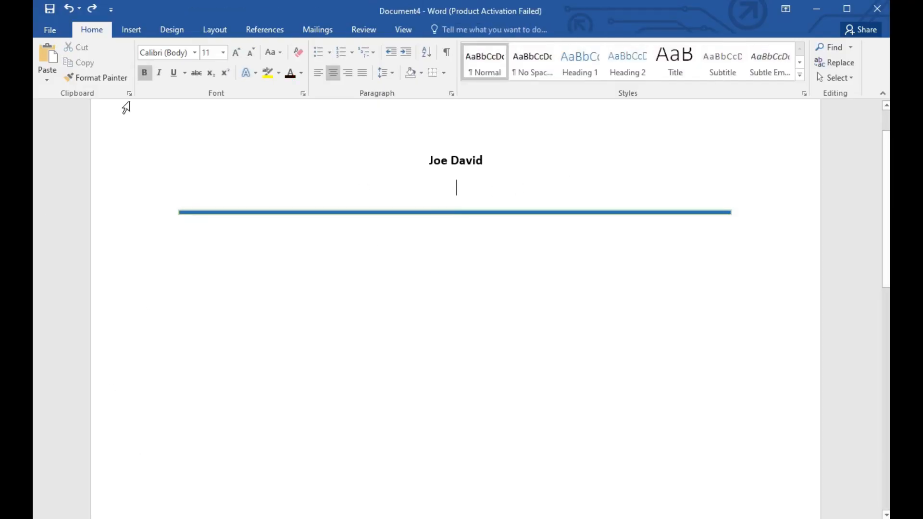
Step: Insert an online picture of four contact icons from a Bing search for "contact" below the name, and shrink it to 0.49" by 0.95"
left_click(144, 32)
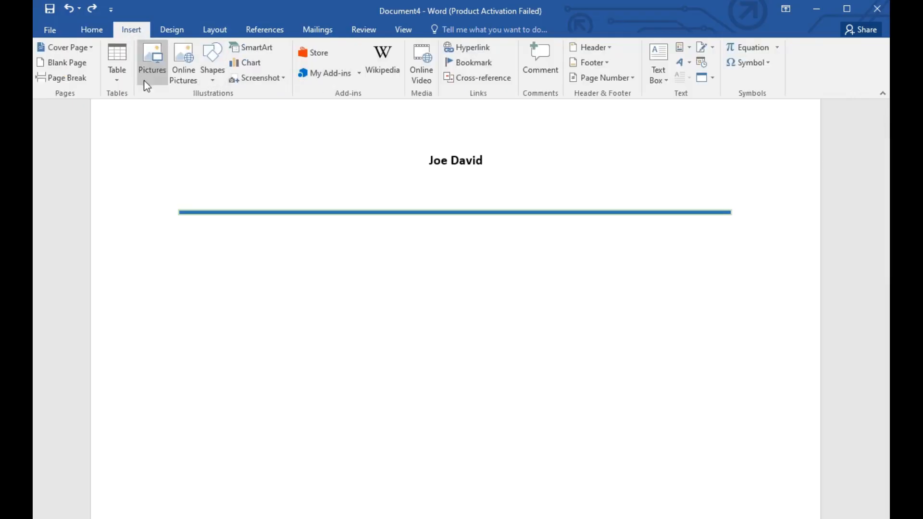
left_click(183, 60)
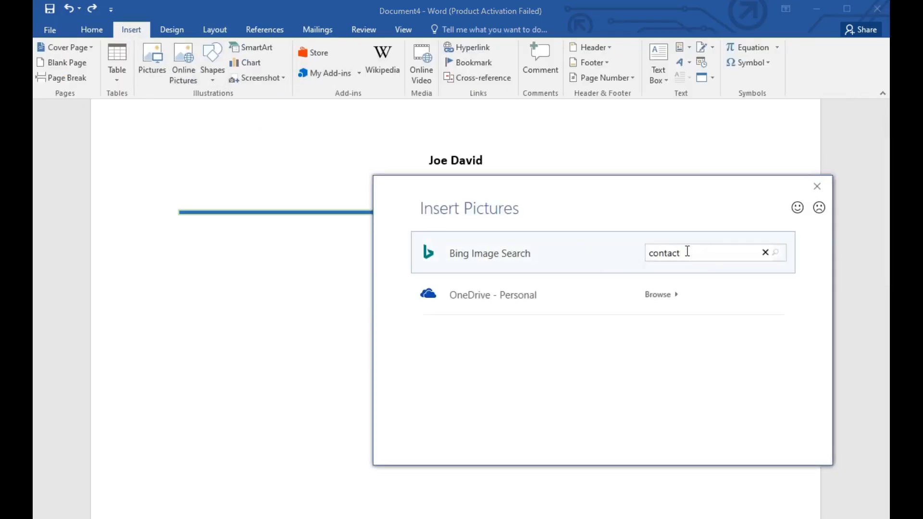
double_click(628, 387)
scroll(639, 391, "down", 6)
scroll(639, 391, "up", 3)
left_click_drag(732, 325, 602, 231)
scroll(659, 439, "up", 2)
left_click_drag(668, 399, 490, 232)
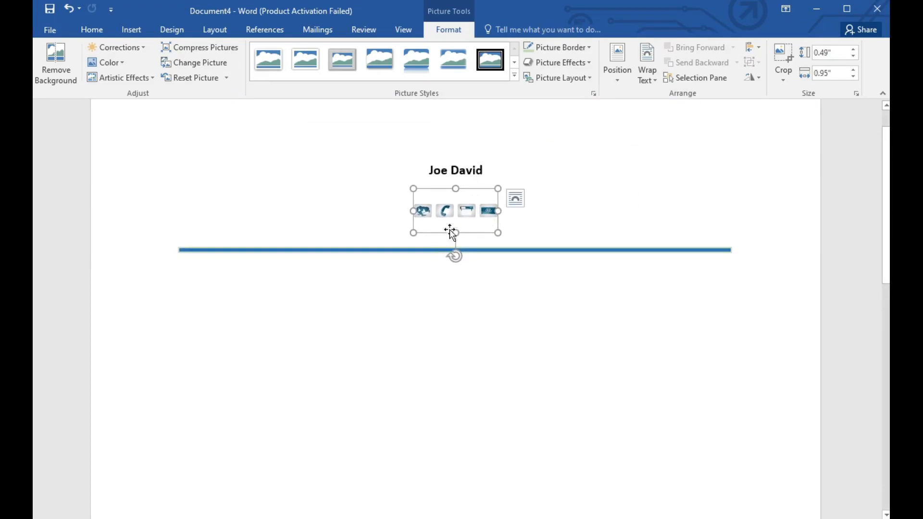
Step: Try to close the gap between the name heading and the icon picture, and restore the paragraph break
left_click(363, 231)
key("BackSpace")
key("BackSpace")
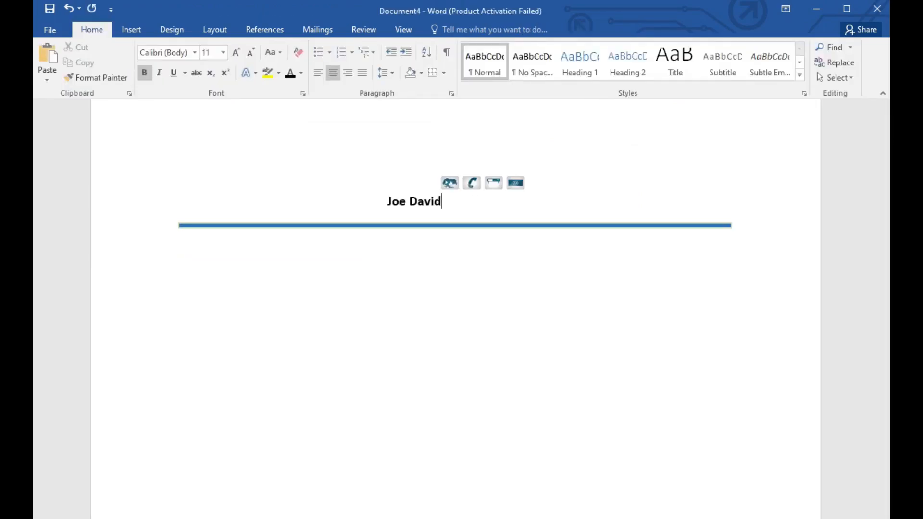
key("Return")
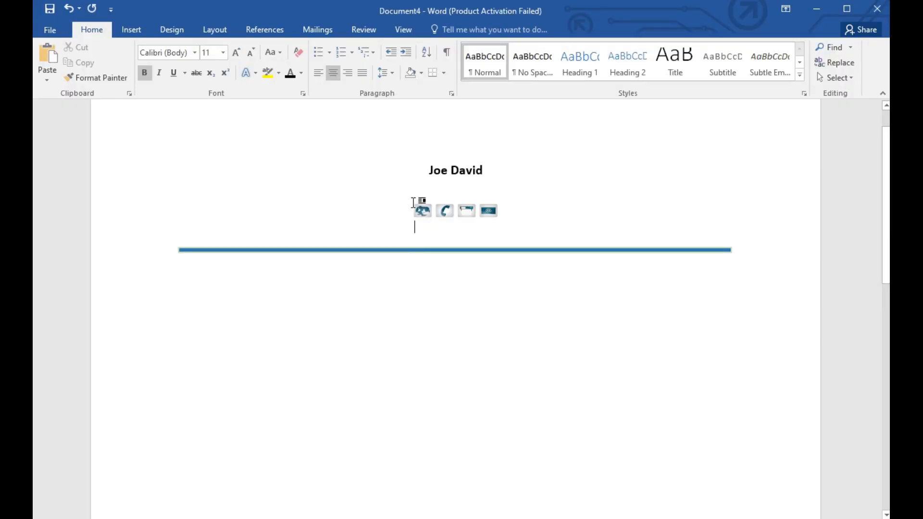
Step: Reduce the height of the contact-icon picture and widen it slightly between the name heading and the blue bar
left_click(425, 218)
left_click_drag(455, 237, 455, 214)
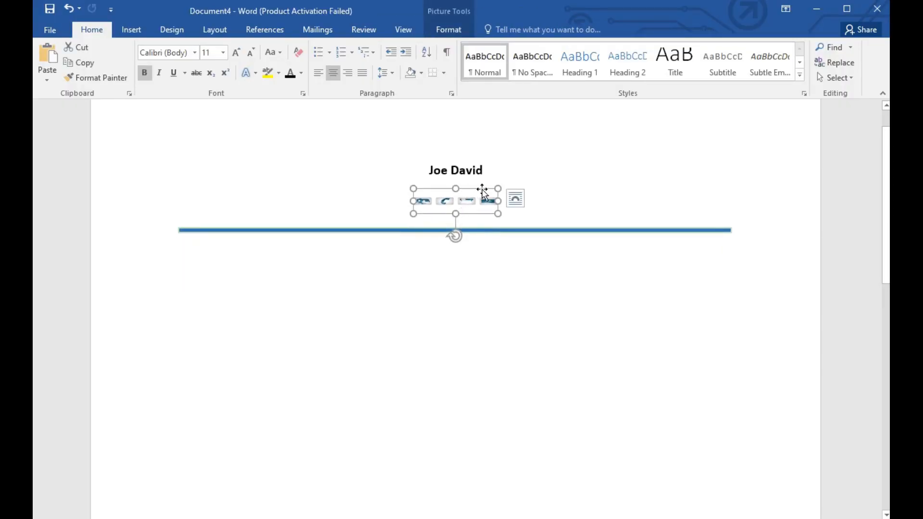
left_click_drag(498, 185, 505, 211)
left_click(448, 227)
left_click(337, 299)
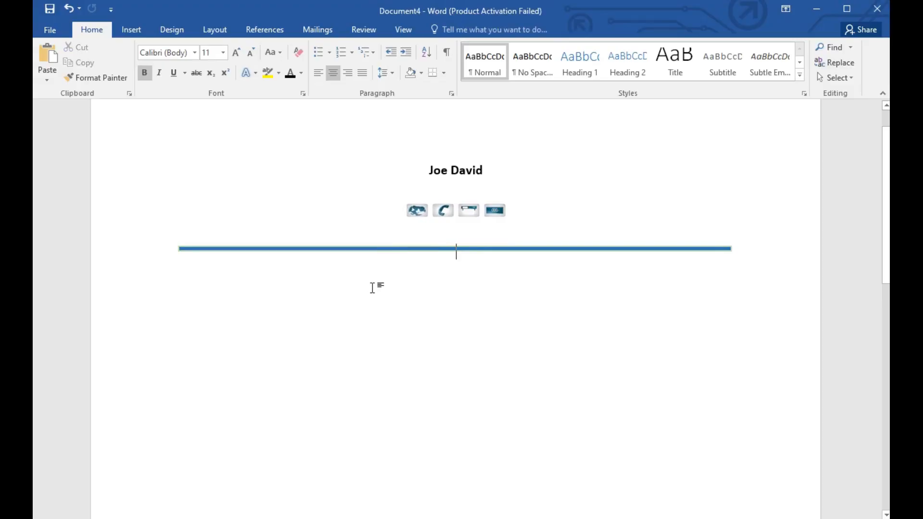
Step: Try adding blank lines between the contact icons and the blue bar
key("ctrl+z")
key("BackSpace")
left_click(486, 209)
left_click(544, 229)
key("Return")
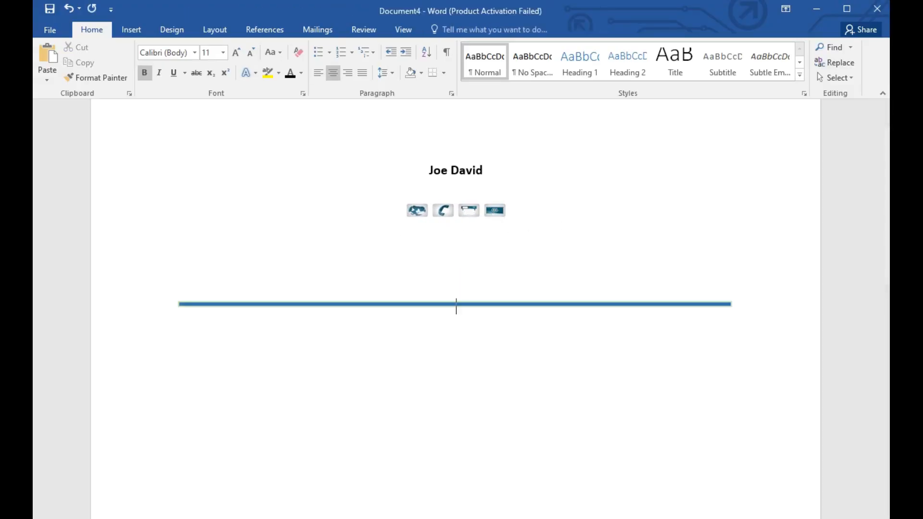
Step: Left-align the text below the blue bar and enter the personal website address and phone number on one line
key("ctrl+l")
right_click(456, 296)
left_click(481, 375)
key("Escape")
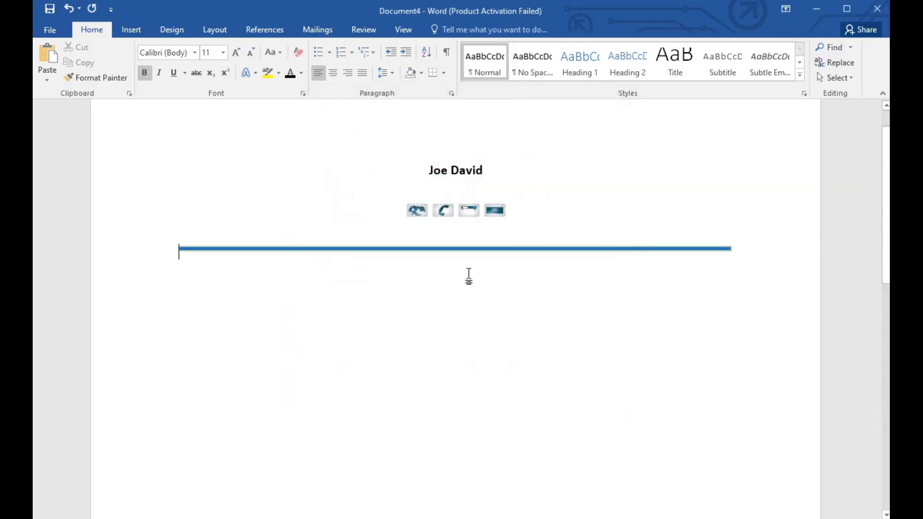
key("End")
type("ww")
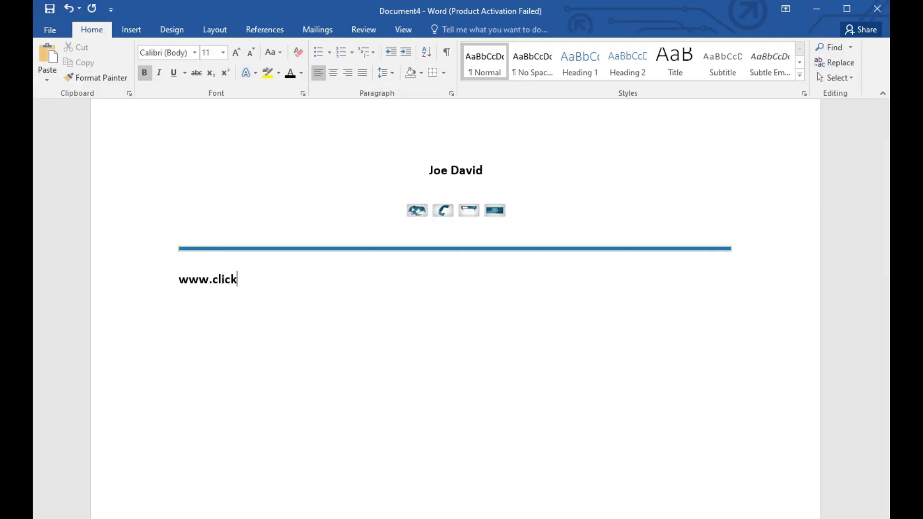
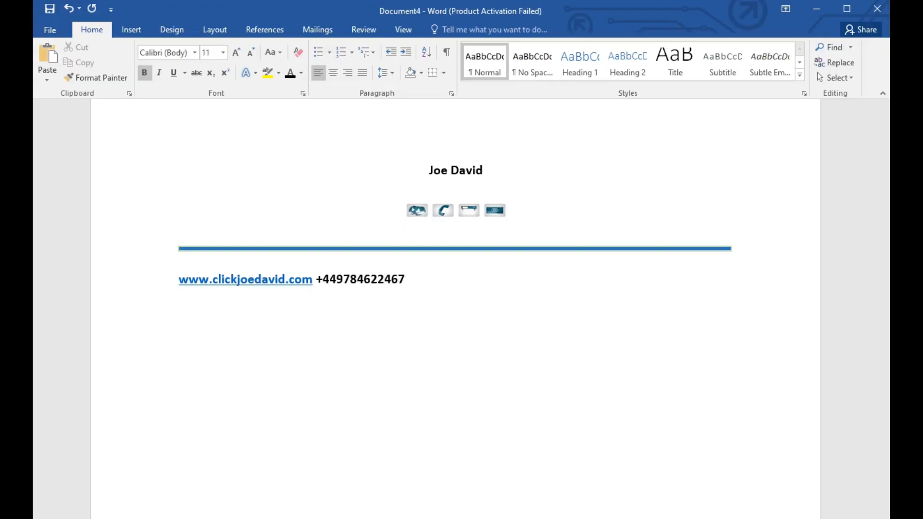
Step: Colour the phone number in the contact line orange
left_click_drag(316, 280, 406, 280)
left_click(473, 257)
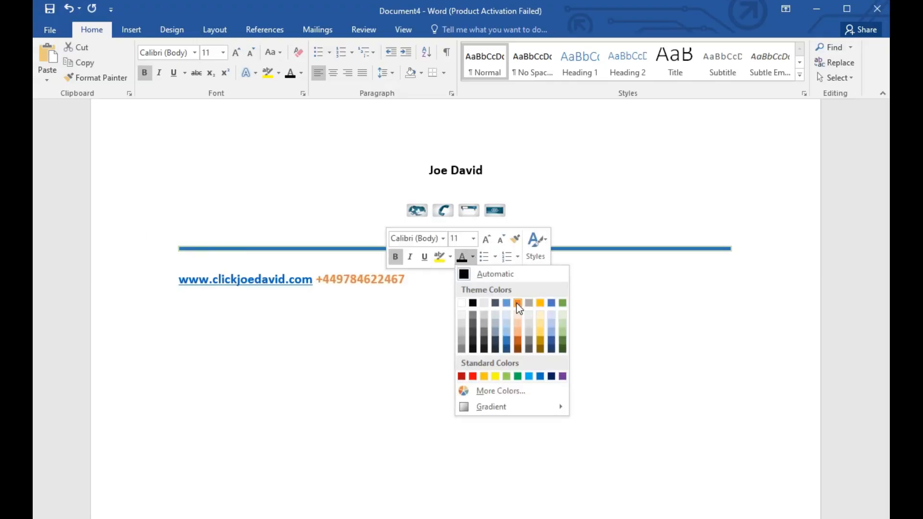
left_click(518, 303)
Step: Add the label "address:" after the phone number in bold, underlined black text
left_click(431, 283)
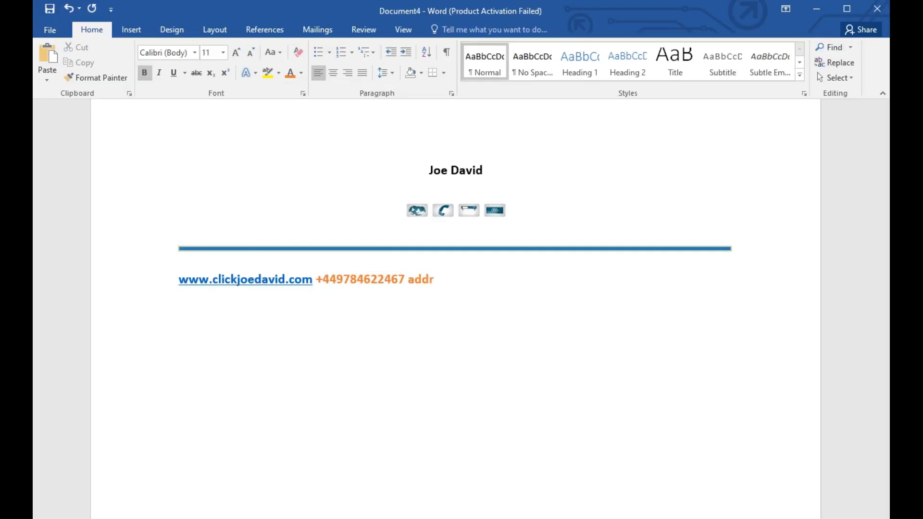
left_click_drag(408, 284, 454, 283)
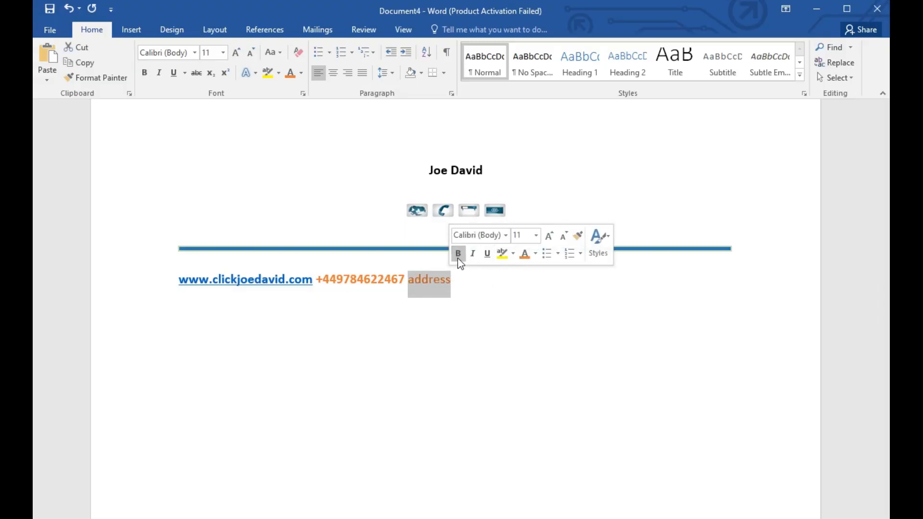
left_click(535, 255)
left_click(532, 282)
key("ctrl+u")
left_click(462, 279)
type(":")
Step: Check the location in Google Maps in the browser, enter the postal address in plain text after "address:", and correct its flagged first word
left_click(174, 73)
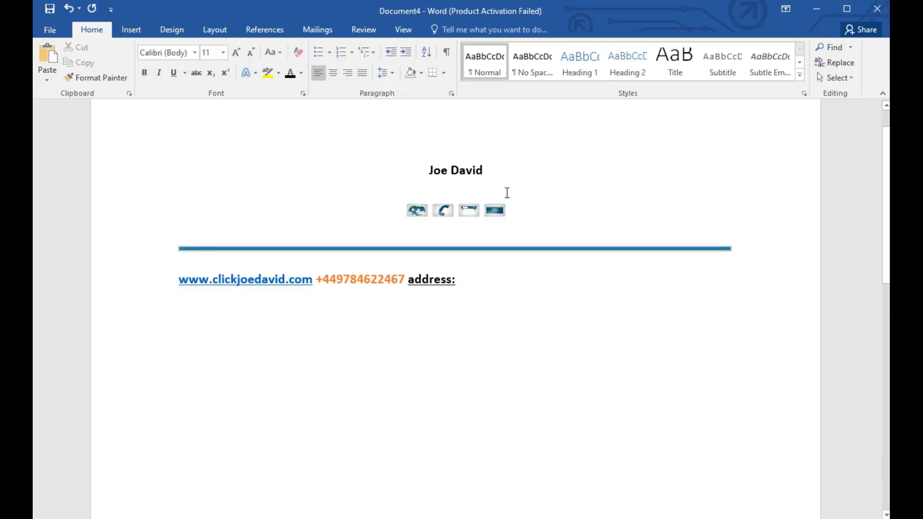
left_click(535, 45)
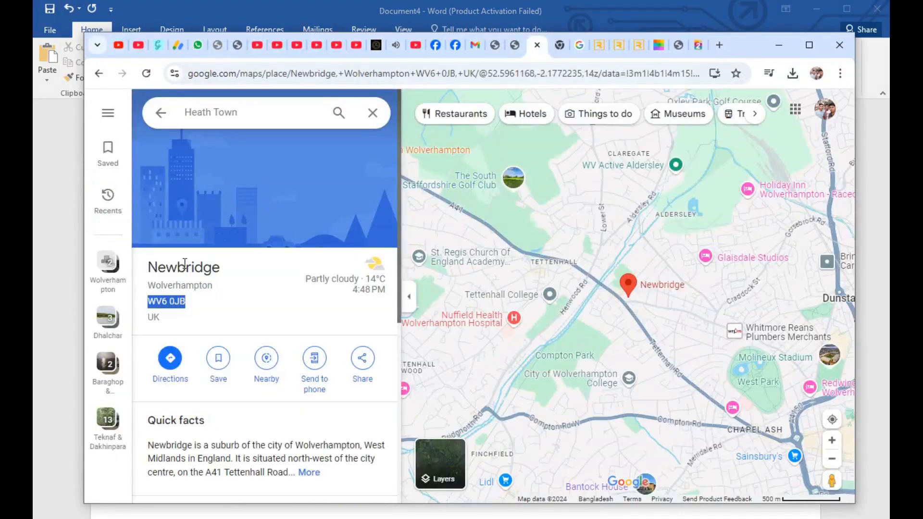
left_click(779, 45)
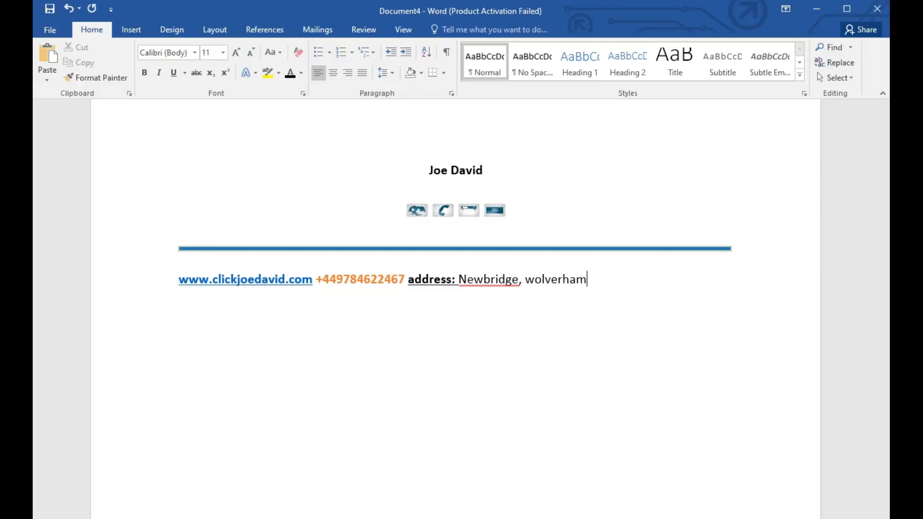
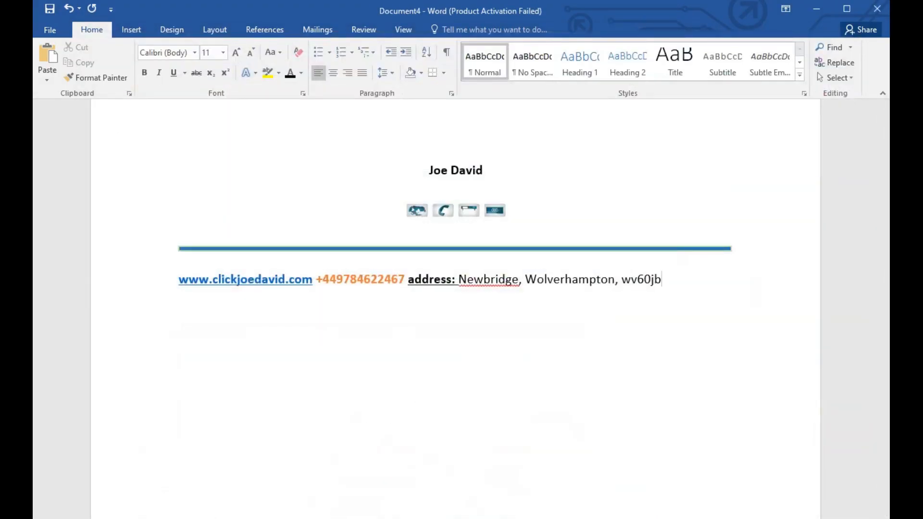
right_click(515, 283)
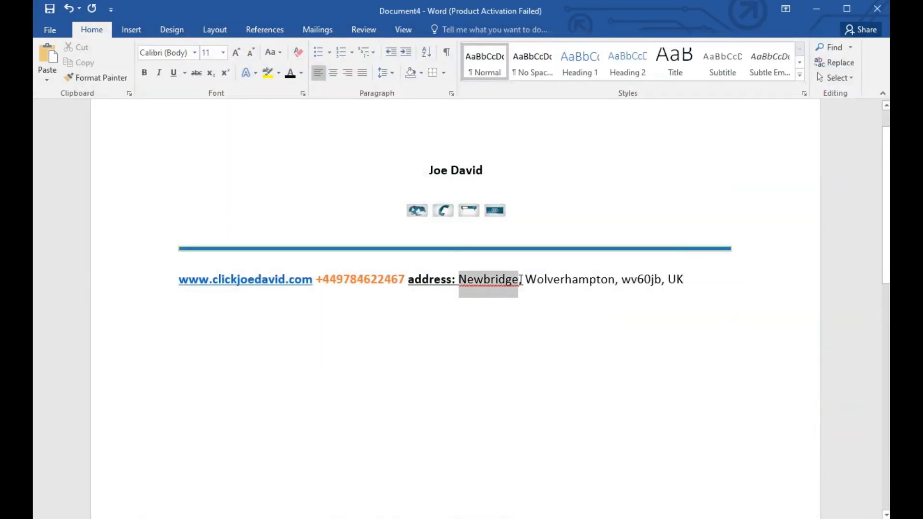
left_click(553, 295)
Step: Set the postal address text to font size 9, keeping the Calibri font
left_click_drag(463, 288, 688, 283)
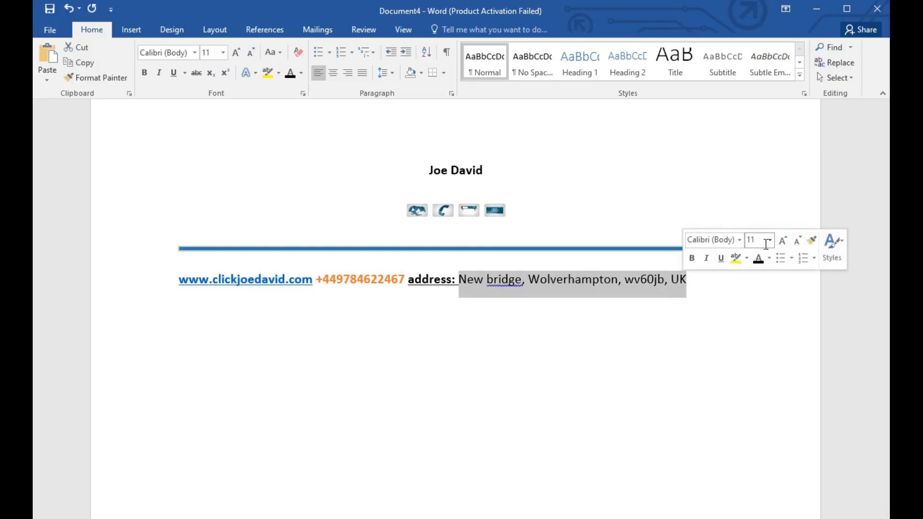
left_click(770, 240)
left_click(753, 269)
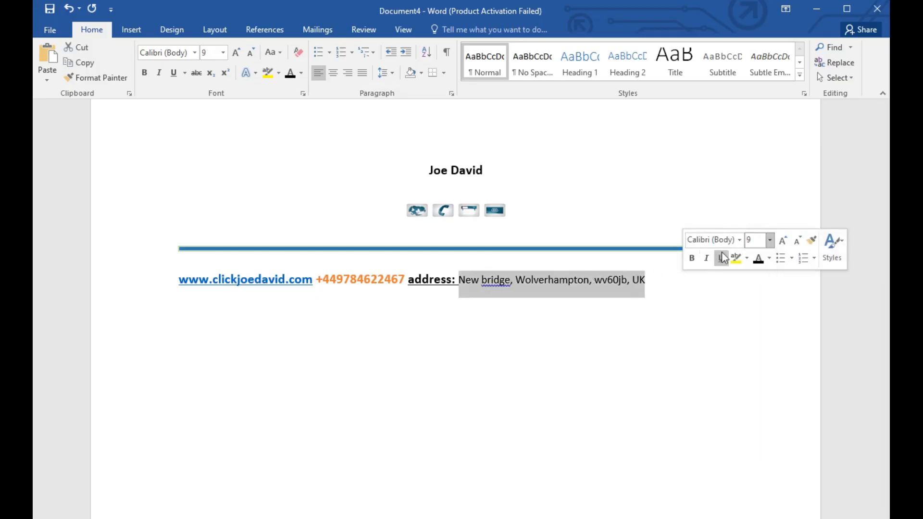
left_click(739, 240)
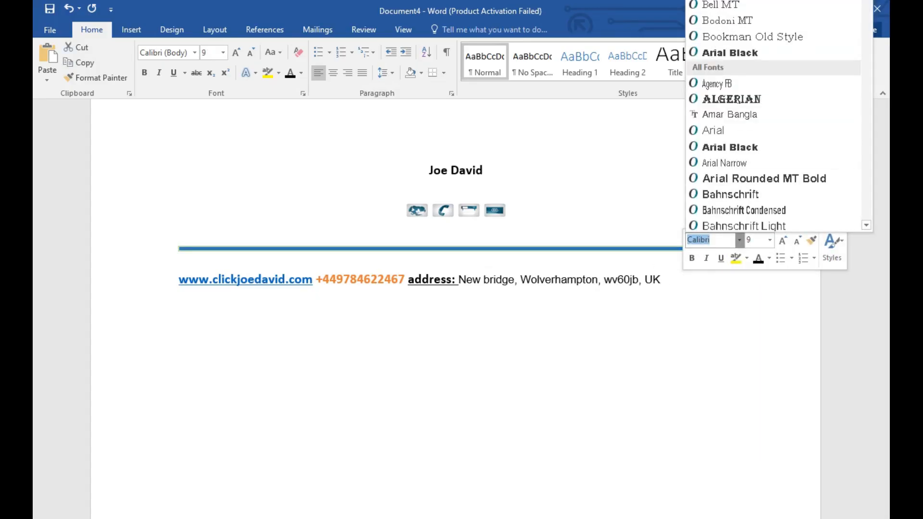
left_click(740, 240)
left_click(302, 318)
Step: Fix the flagged word "bridge" and the spacing before its comma in the address
left_click(510, 280)
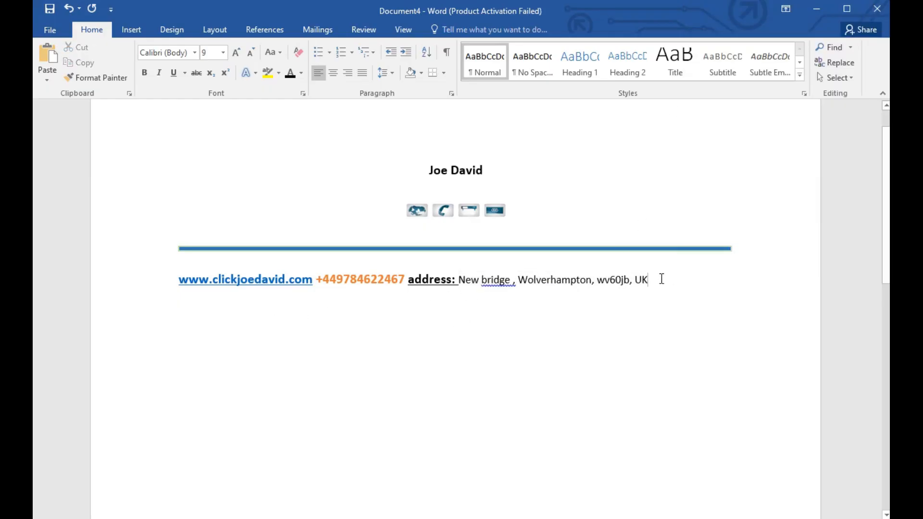
left_click_drag(481, 282, 514, 285)
right_click(514, 285)
left_click(555, 299)
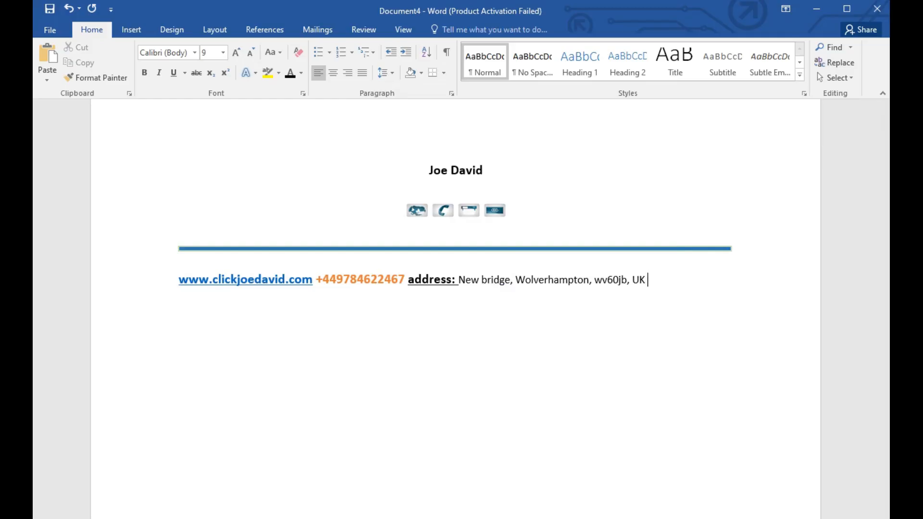
Step: Add the label "mail:" after the postal address and make it bold and underlined
left_click(649, 279)
key("Delete")
left_click(144, 72)
left_click(176, 72)
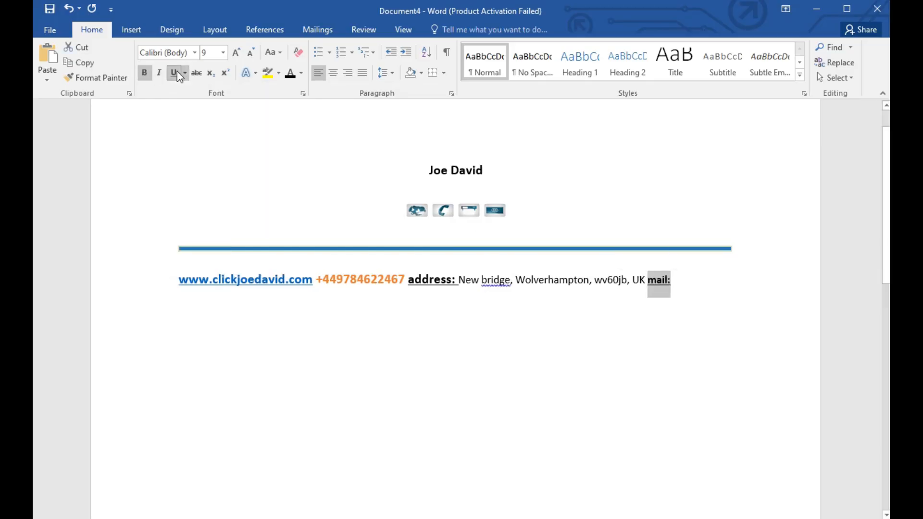
Step: Enter the contact's e-mail address after "mail:" without bold or underline
key("End")
left_click(144, 73)
left_click(173, 72)
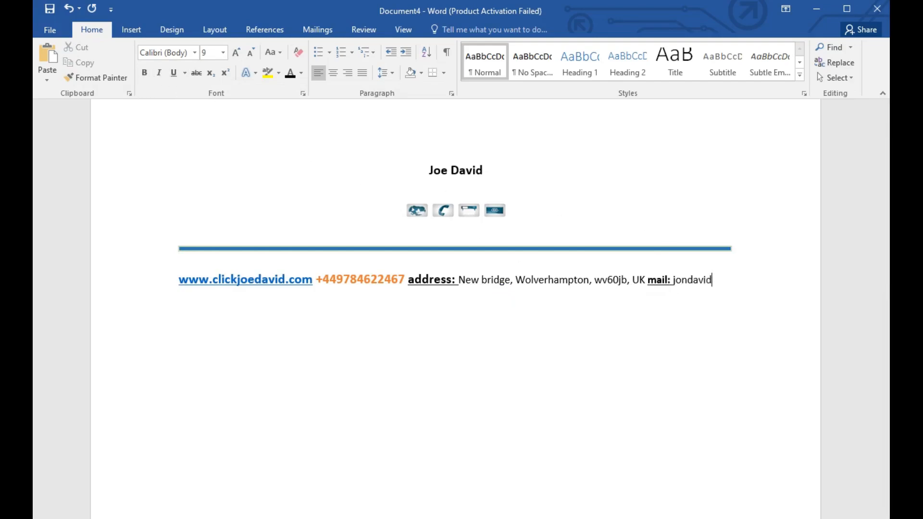
Step: Set the whole contact line to font size 9 and start a new paragraph after the e-mail address
left_click_drag(179, 282, 268, 303)
left_click(223, 52)
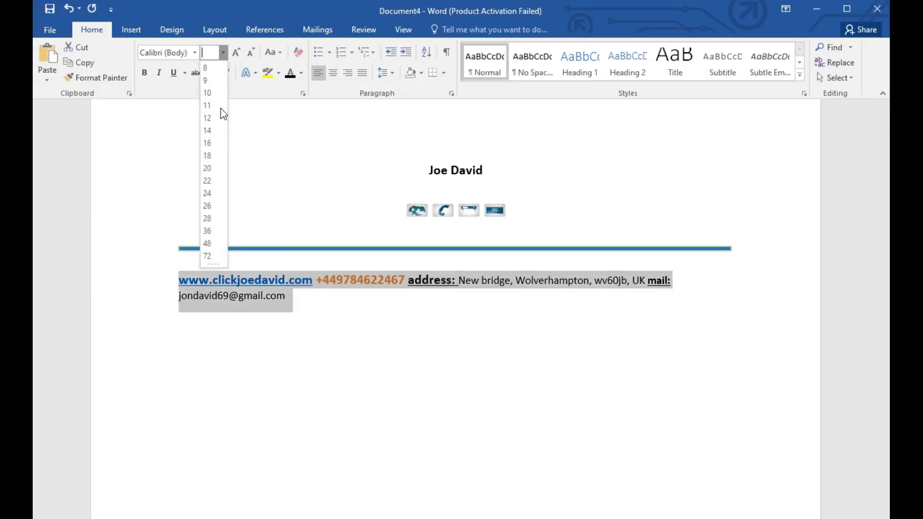
left_click(207, 82)
left_click(739, 278)
key("Return")
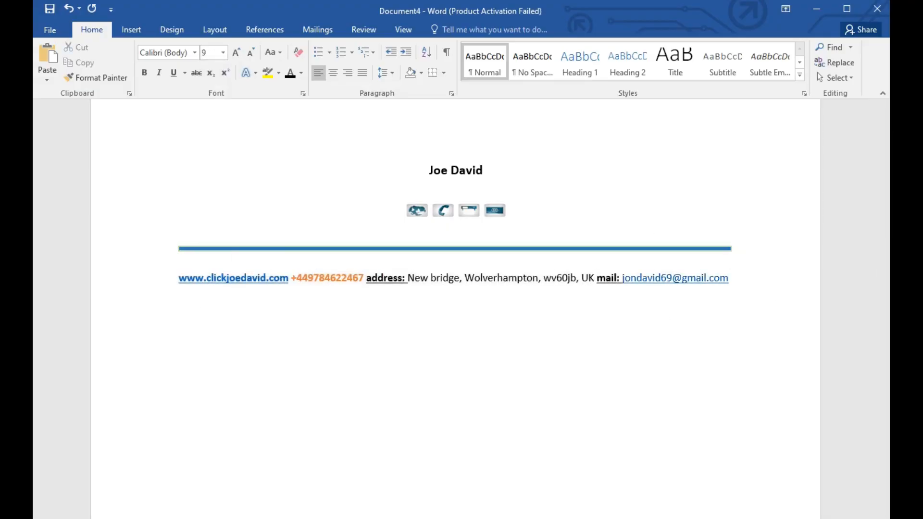
Step: Draw a tall rectangle below the contact line at the page's left margin, about 8.09" high and 2.19" wide
left_click(125, 31)
left_click(215, 81)
left_click(259, 206)
mouse_move(180, 308)
left_mouse_down()
mouse_move(457, 518)
mouse_move(487, 518)
left_mouse_up()
left_click_drag(332, 244, 324, 416)
scroll(412, 370, "down", 5)
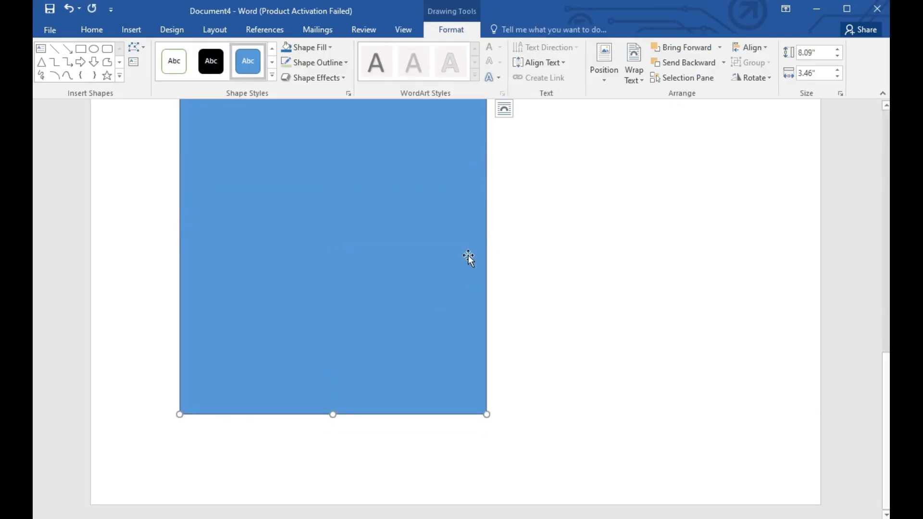
scroll(491, 185, "up", 1)
left_click_drag(487, 457, 375, 461)
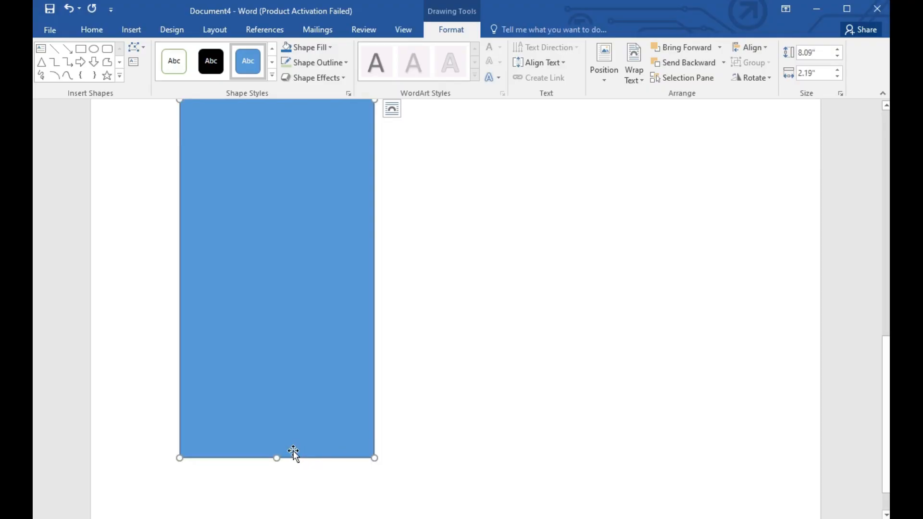
left_click(383, 383)
Step: Remove the blue fill from the tall rectangle below the contact line and make it ready for text
scroll(382, 381, "up", 10)
right_click(268, 388)
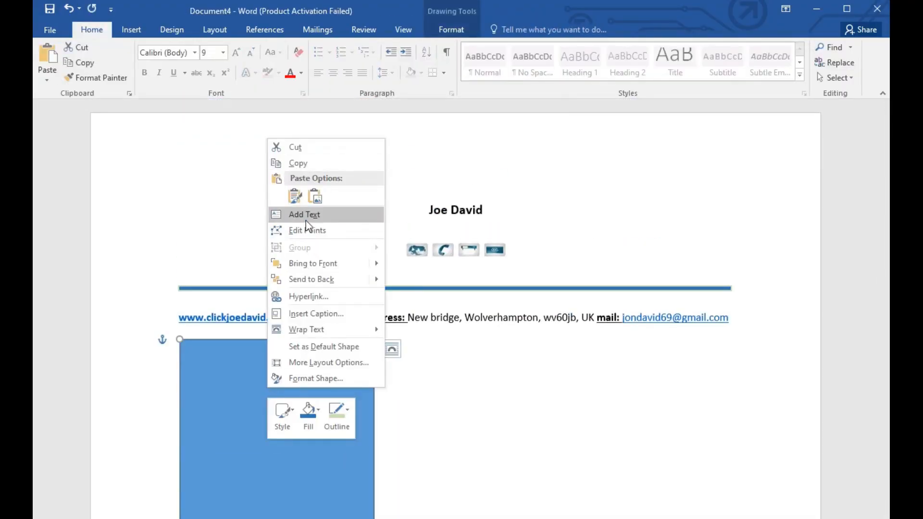
left_click(310, 411)
left_click(318, 325)
right_click(257, 372)
left_click(225, 410)
Step: Draw a second rectangle adjoining the first one's right edge, about 8.07" high and 4.47" wide
left_click(135, 32)
left_click(212, 82)
left_click(246, 112)
mouse_move(419, 340)
left_mouse_down()
mouse_move(531, 420)
mouse_move(527, 355)
mouse_move(577, 295)
mouse_move(599, 453)
left_mouse_up()
scroll(692, 359, "down", 3)
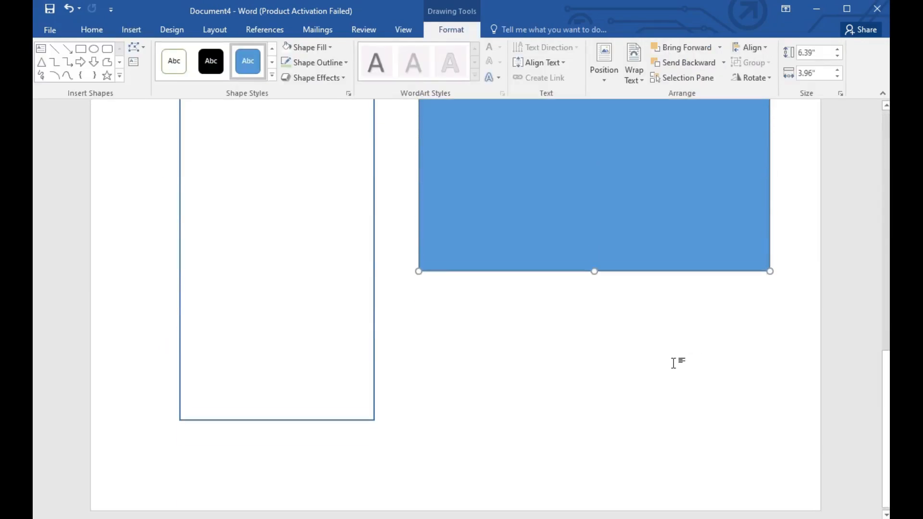
left_click_drag(595, 264, 575, 416)
left_click_drag(417, 414, 374, 416)
scroll(447, 293, "up", 10)
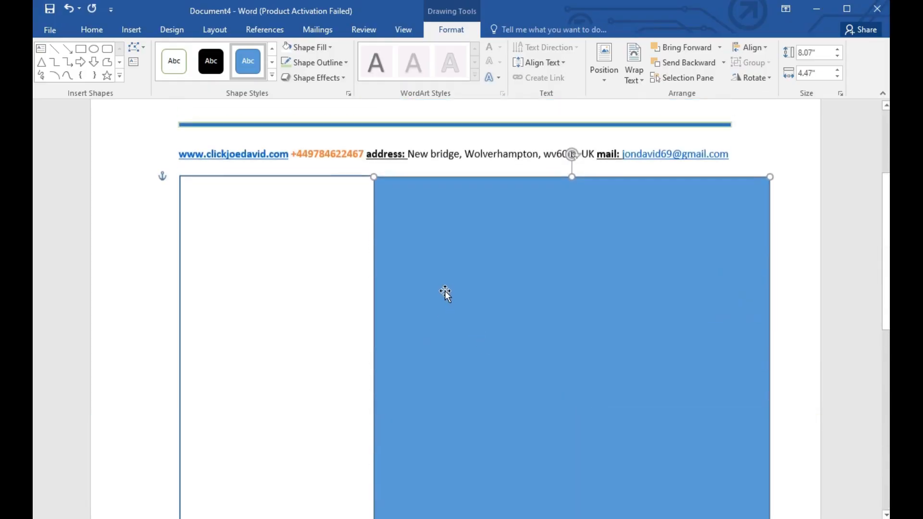
left_click_drag(373, 177, 374, 178)
Step: Remove the blue fill from the wider rectangle beside the narrow one
right_click(501, 260)
left_click(552, 219)
left_click(539, 265)
left_click(340, 342)
scroll(312, 312, "down", 8)
scroll(294, 302, "up", 4)
left_click(117, 177)
left_click(131, 29)
left_click(250, 62)
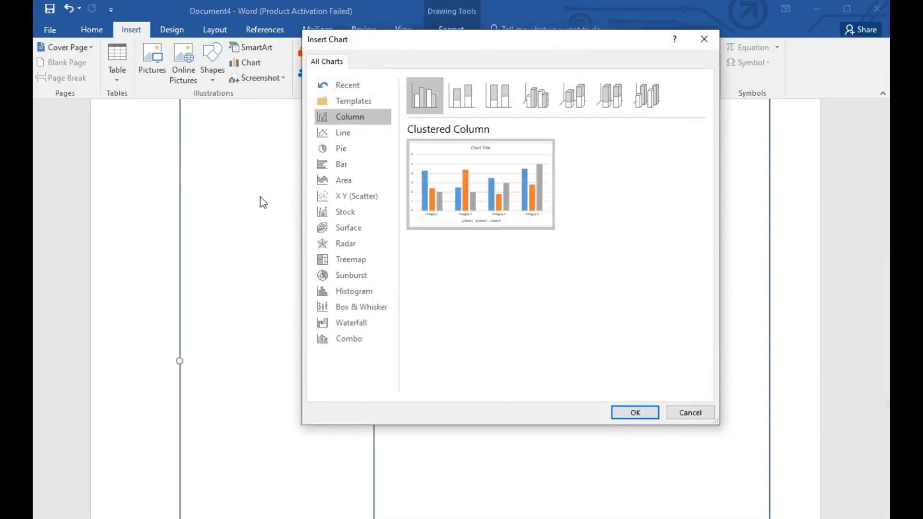
left_click(705, 39)
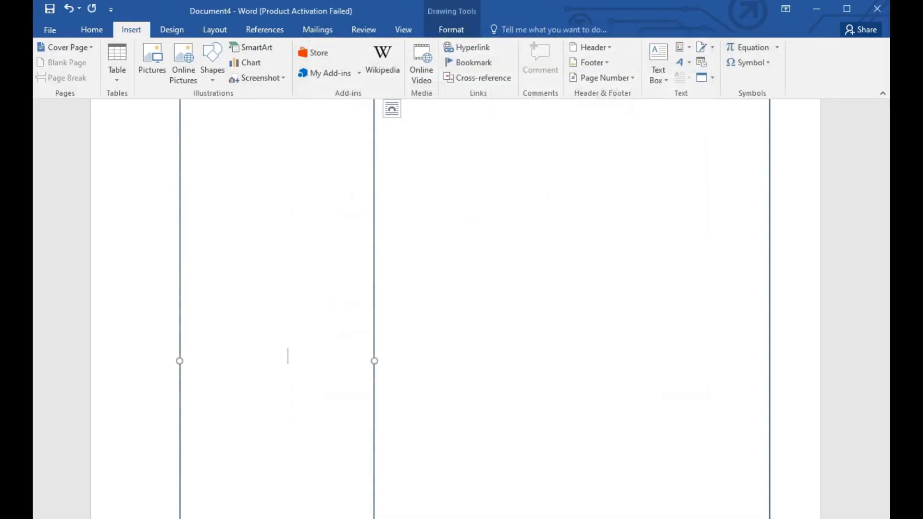
Step: Change the text colour inside the narrow rectangle to black and enter the heading "Skills"
key("ctrl+a")
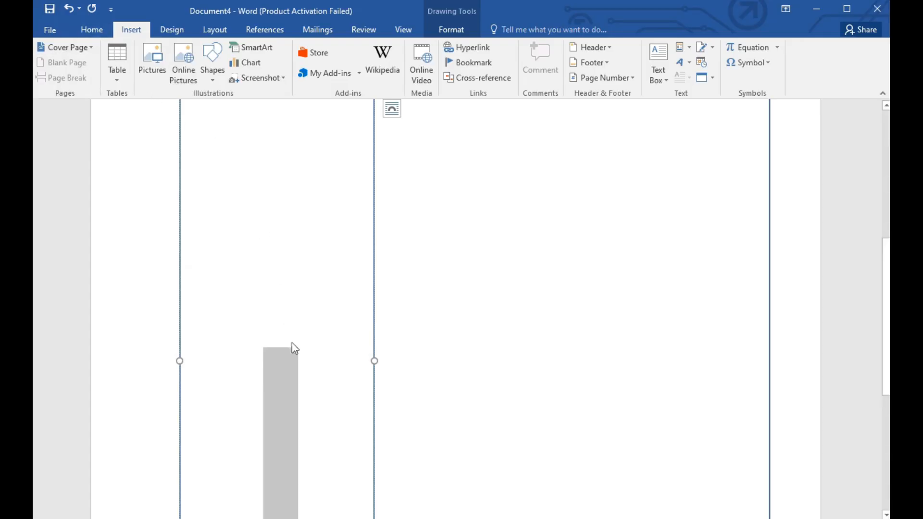
right_click(277, 372)
left_click(370, 350)
left_click(363, 351)
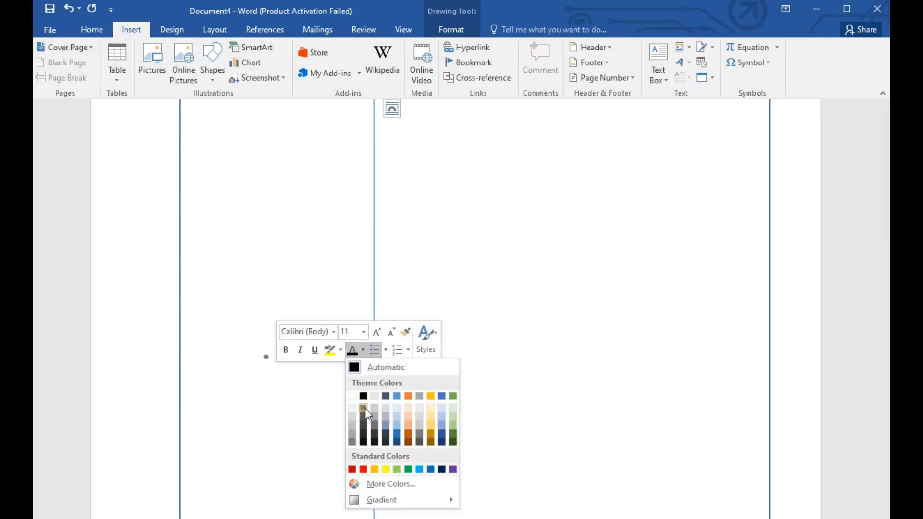
left_click(308, 394)
type("Skills")
Step: Remove the bullet from the "Skills" heading and make it bold and underlined
key("ctrl+a")
right_click(285, 367)
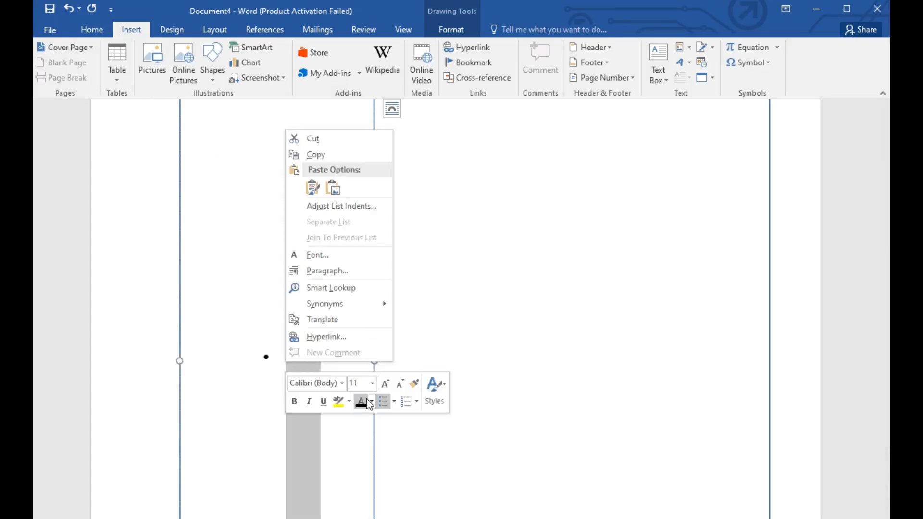
left_click(383, 403)
left_click(324, 402)
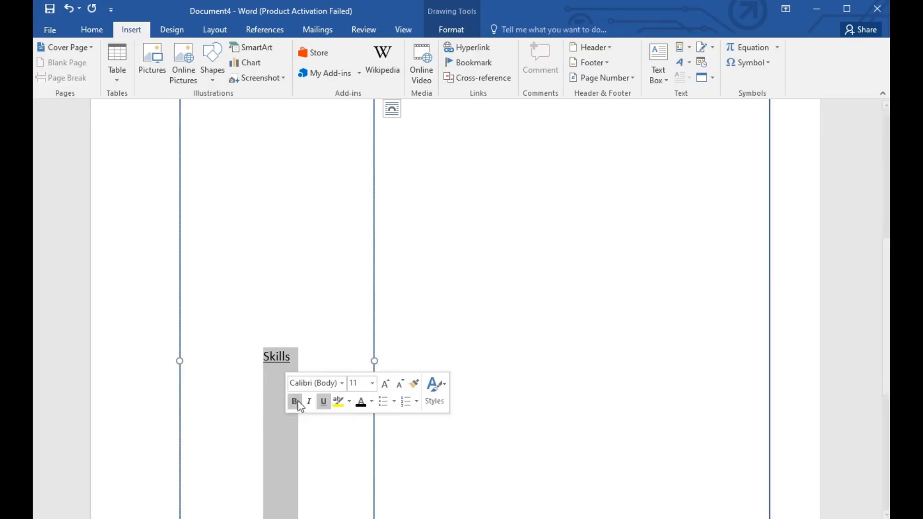
left_click(372, 383)
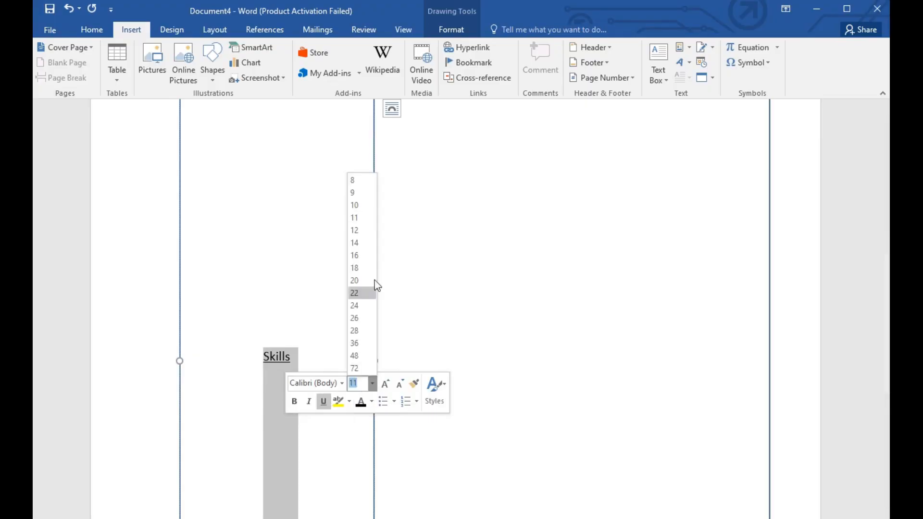
left_click(354, 217)
left_click(294, 401)
left_click(373, 383)
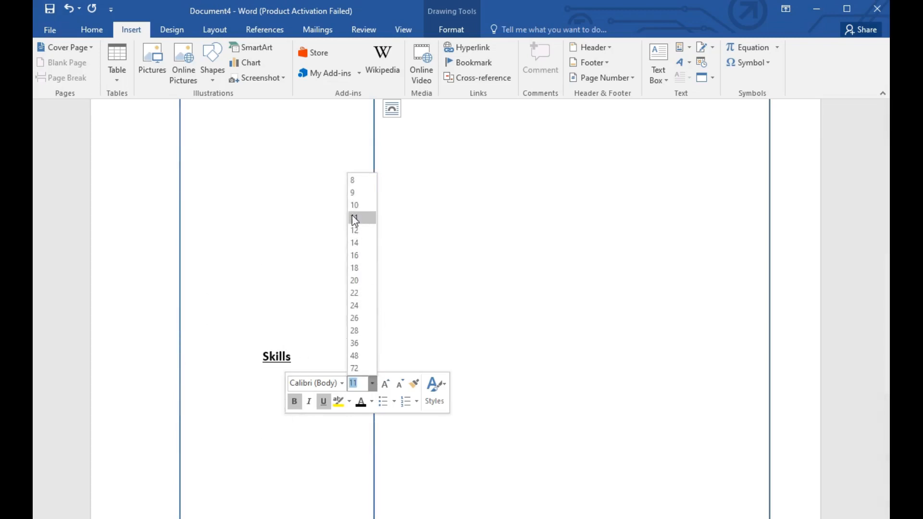
left_click(356, 207)
Step: Insert a Stacked Bar chart on a new line below the "Skills" heading
left_click(269, 393)
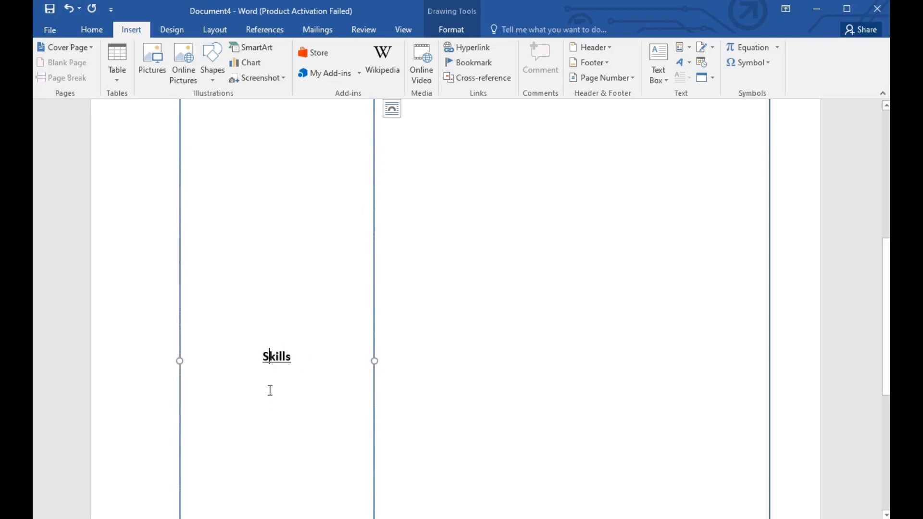
key("Return")
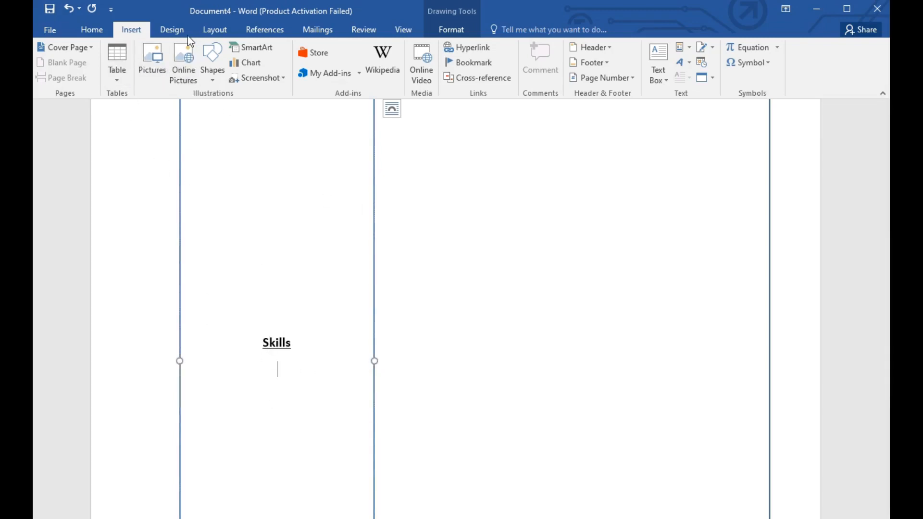
left_click(256, 67)
left_click(341, 178)
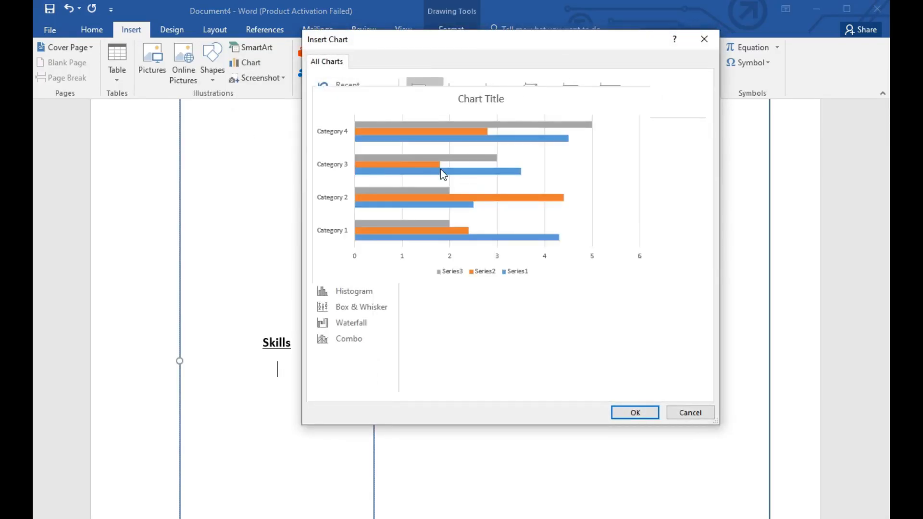
left_click(462, 91)
left_click(498, 92)
left_click(463, 91)
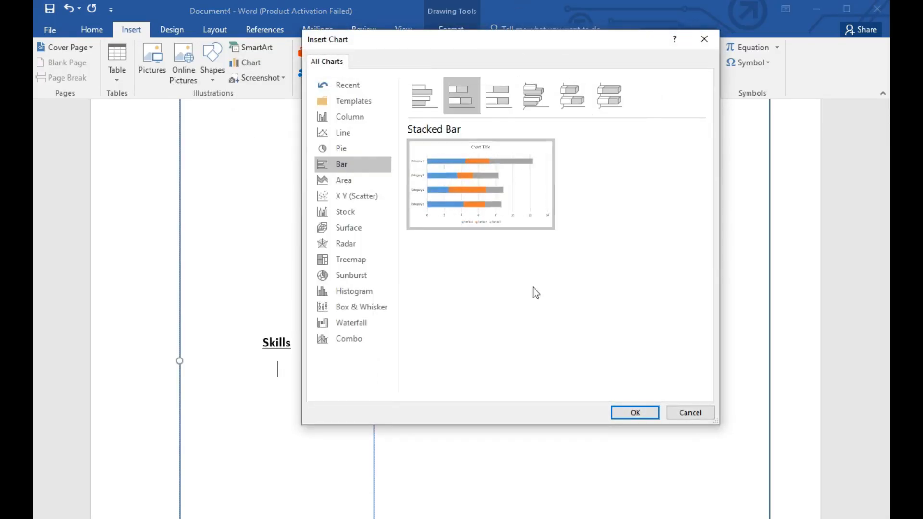
left_click(635, 412)
Step: Move the chart's data sheet away from the chart and stretch the chart taller within the narrow rectangle
left_click_drag(392, 429, 633, 162)
left_click(665, 87)
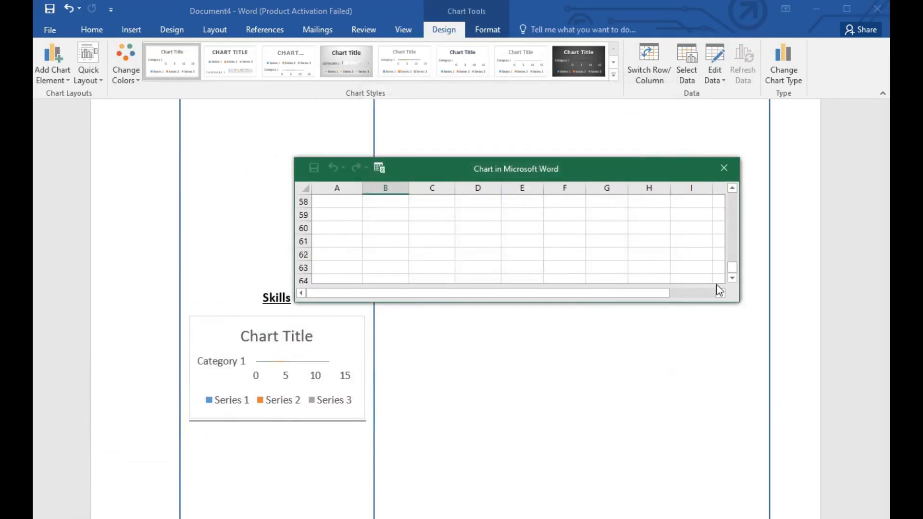
left_click(361, 417)
left_click_drag(360, 418, 368, 482)
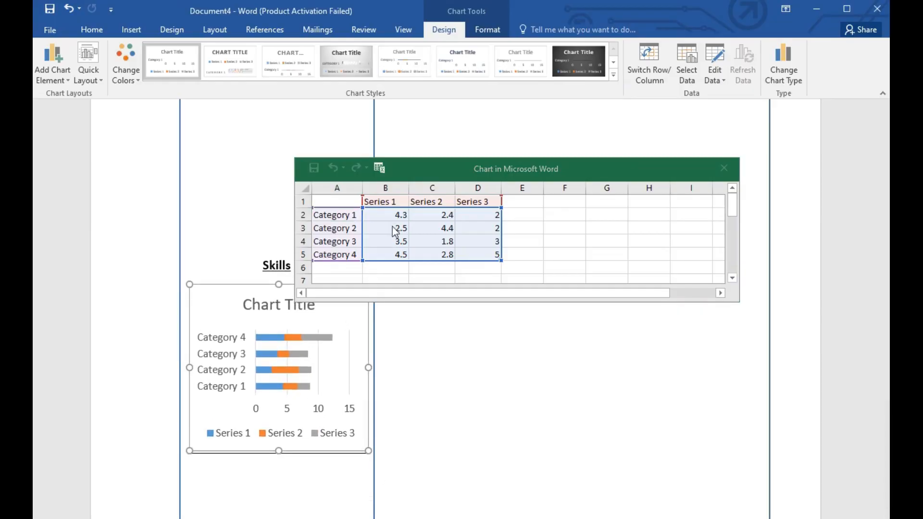
Step: Delete the Series 3 column from the chart data
left_click(476, 202)
right_click(476, 202)
mouse_move(523, 351)
left_click(640, 347)
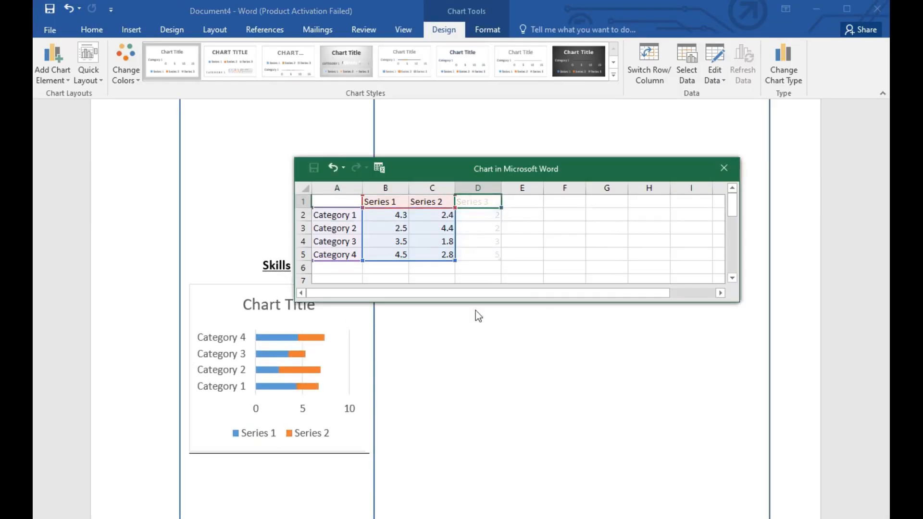
Step: Set the Series 1 value of Category 1 to 5
left_click(399, 216)
key("Delete")
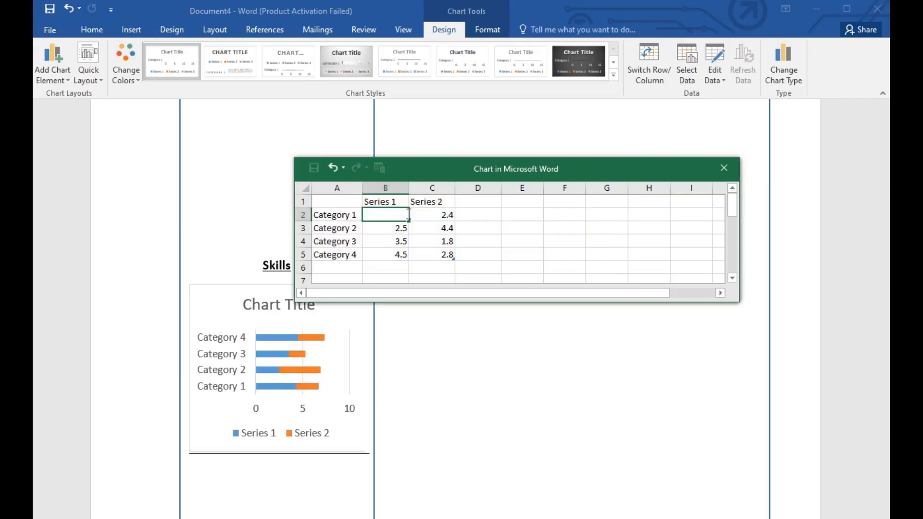
type("5")
key("Return")
left_click(408, 217)
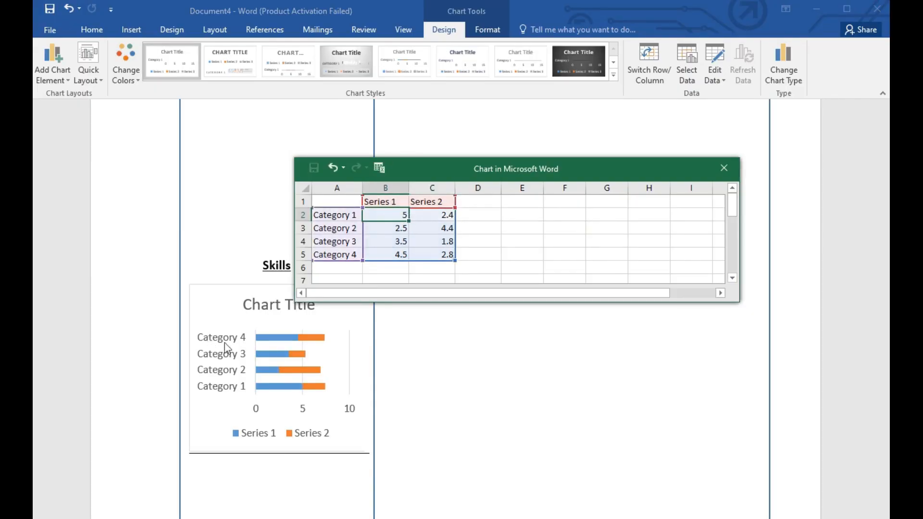
Step: Widen the category name column of the chart data and clear the Category 1 label
left_click(353, 216)
left_click_drag(364, 194, 438, 194)
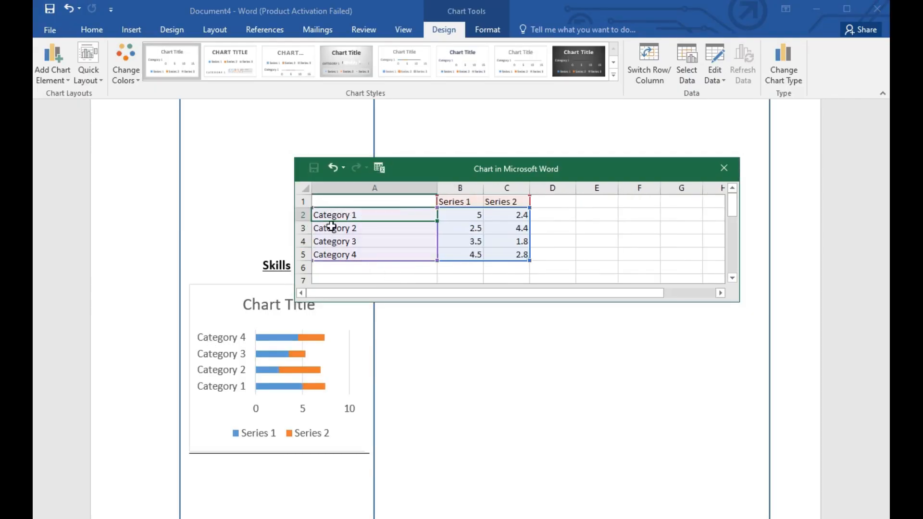
key("BackSpace")
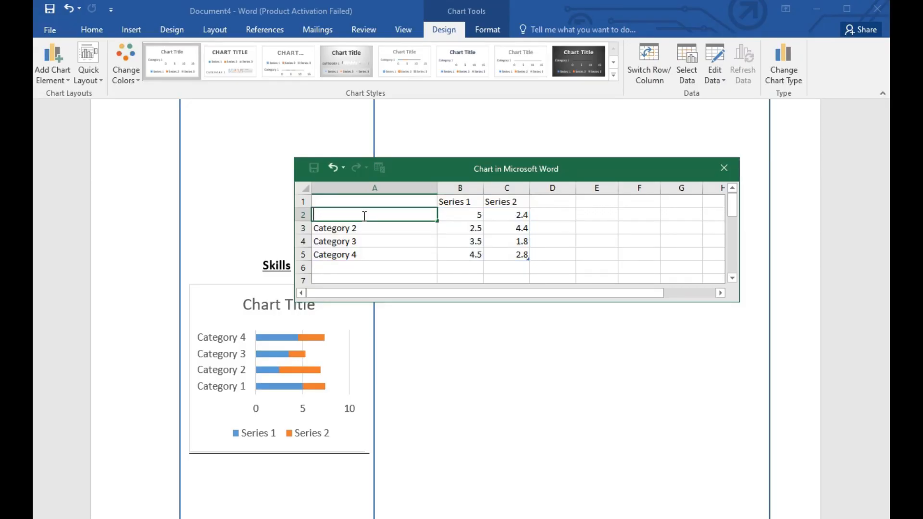
Step: Check the skills list of the reference resume in the browser, and name the chart's first category "MS Office"
left_click(213, 518)
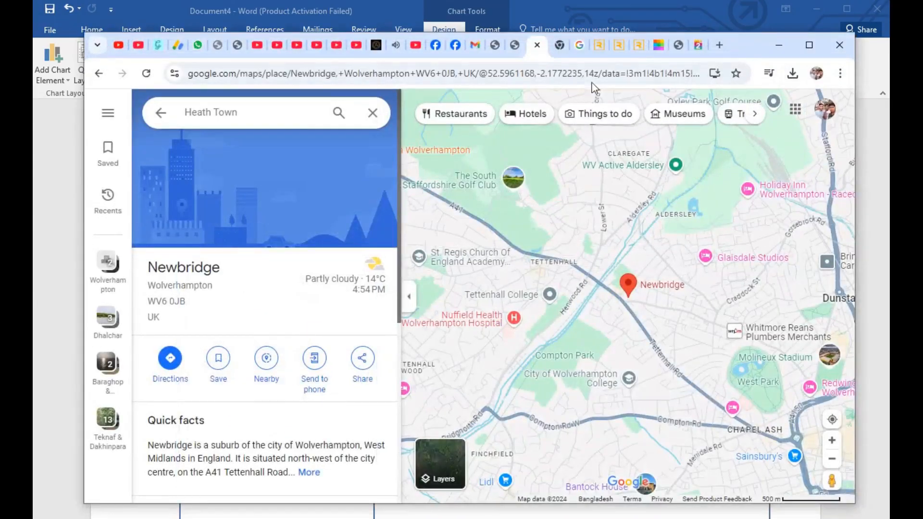
left_click(656, 45)
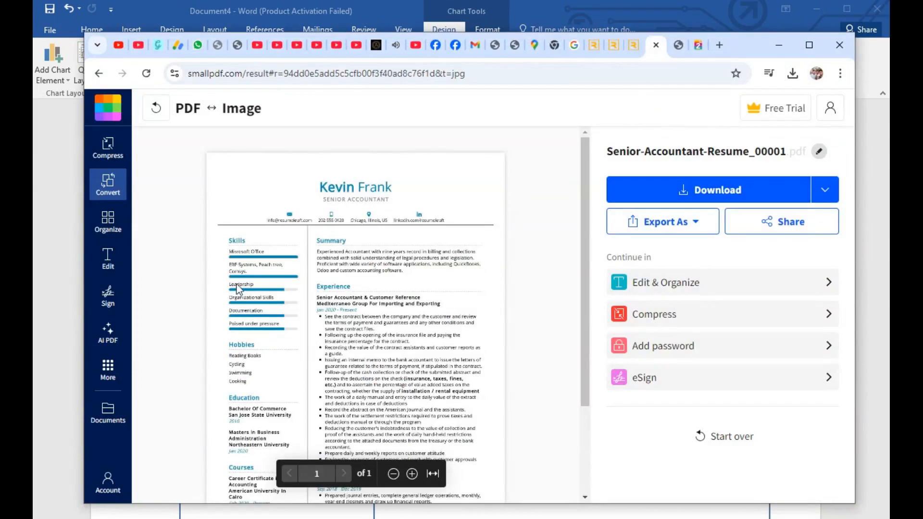
key("alt+Tab")
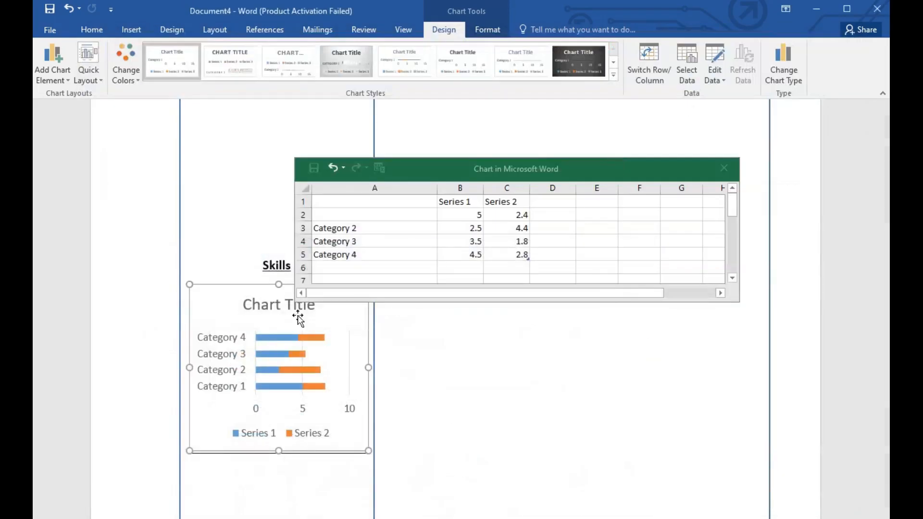
type("MS Office")
Step: Rename Category 2 as "Leadership" and Category 3 as "Organizational skill" in the chart data
double_click(356, 229)
key("BackSpace")
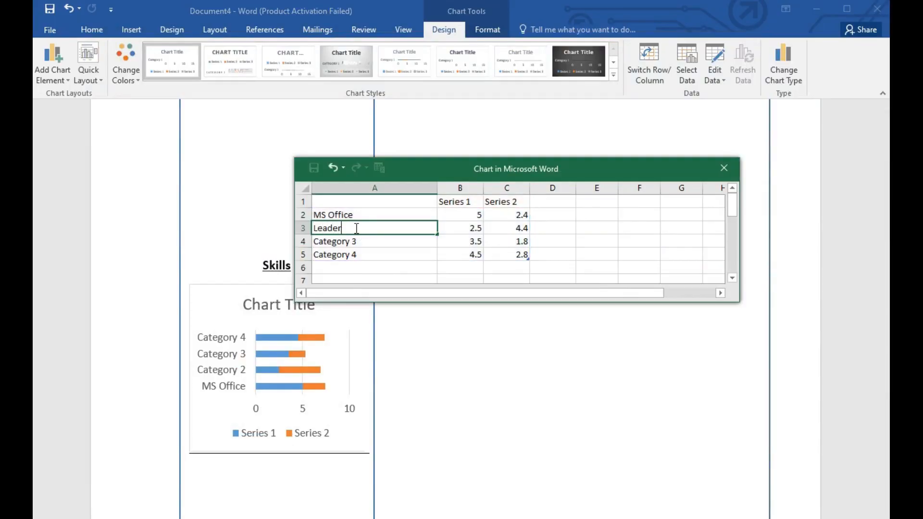
double_click(367, 243)
key("BackSpace")
key("BackSpace")
key("BackSpace")
key("BackSpace")
key("BackSpace")
key("BackSpace")
key("BackSpace")
key("BackSpace")
key("BackSpace")
key("BackSpace")
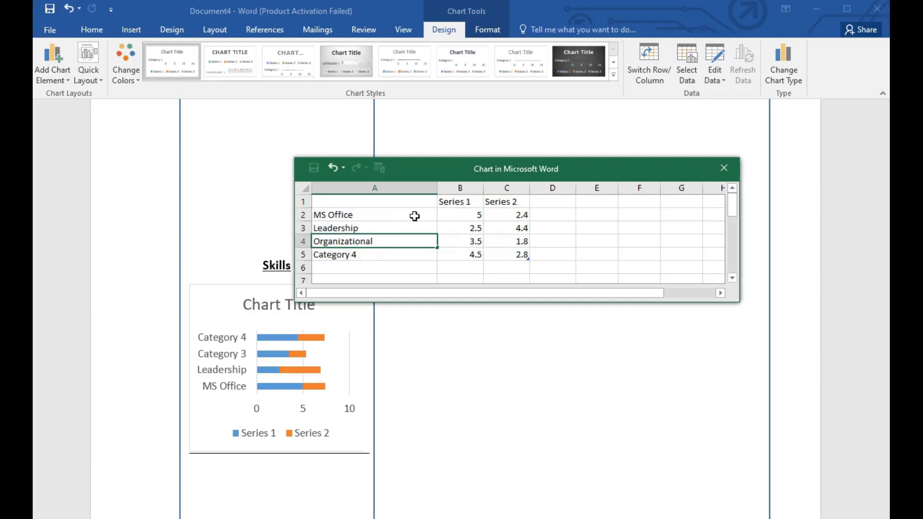
type("Organizational skill")
Step: Check the reference resume in the browser again and rename Category 4 as "Documentation"
double_click(368, 255)
key("BackSpace")
key("BackSpace")
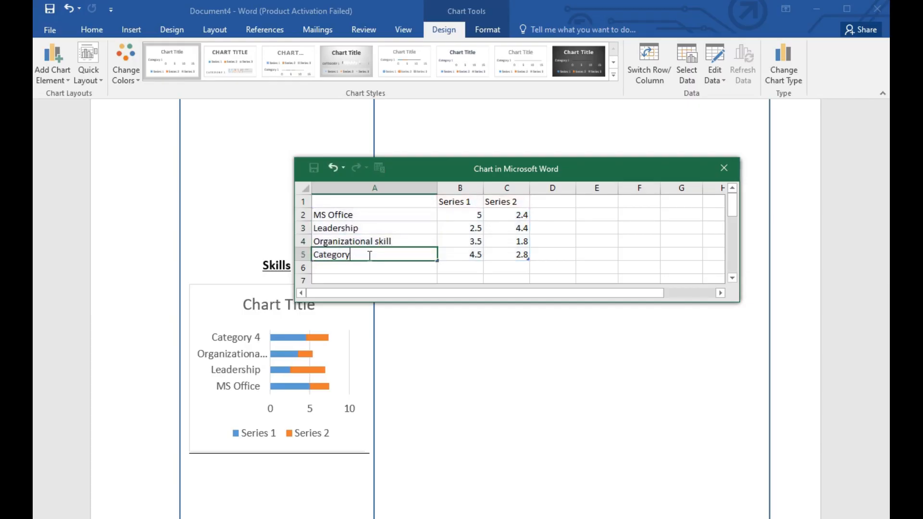
key("alt+Tab")
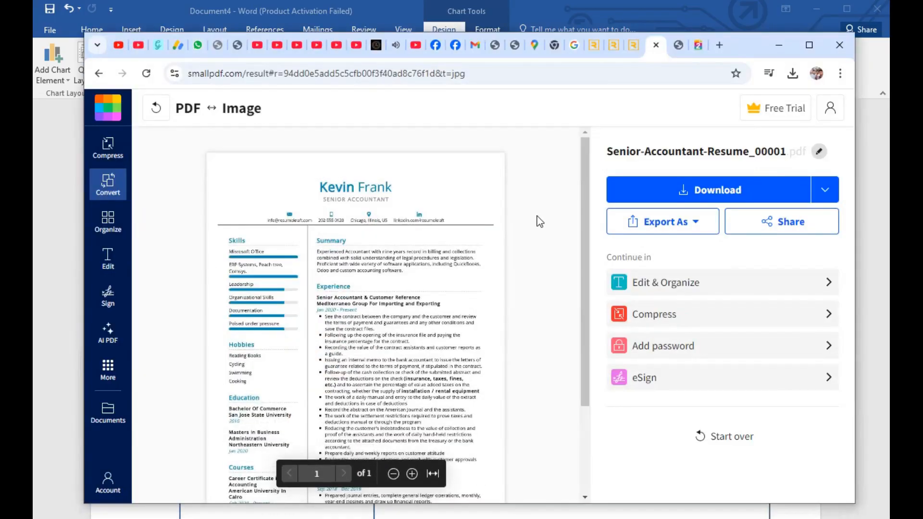
left_click(779, 45)
left_click(362, 252)
type("Documentation")
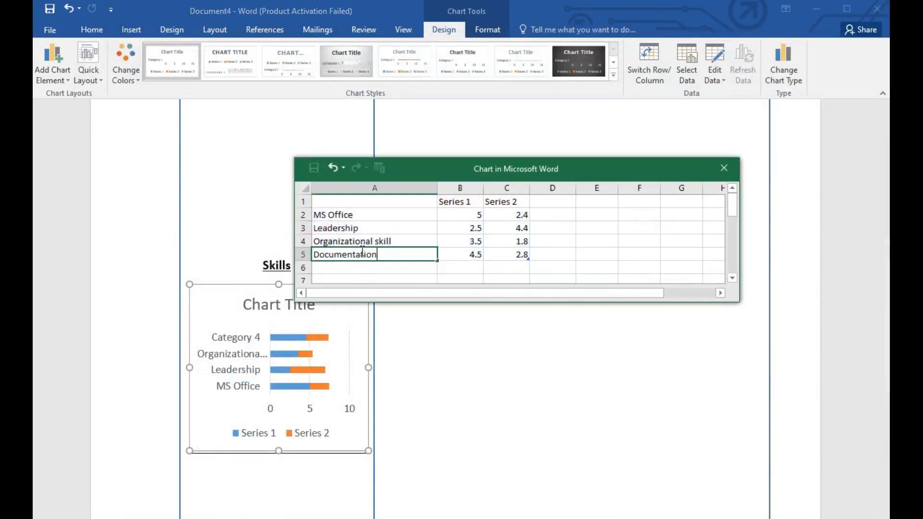
Step: Set the Series 1 and Series 2 values to 5 and 0 for MS Office, and 4.5 and 0 for Leadership
left_click(470, 219)
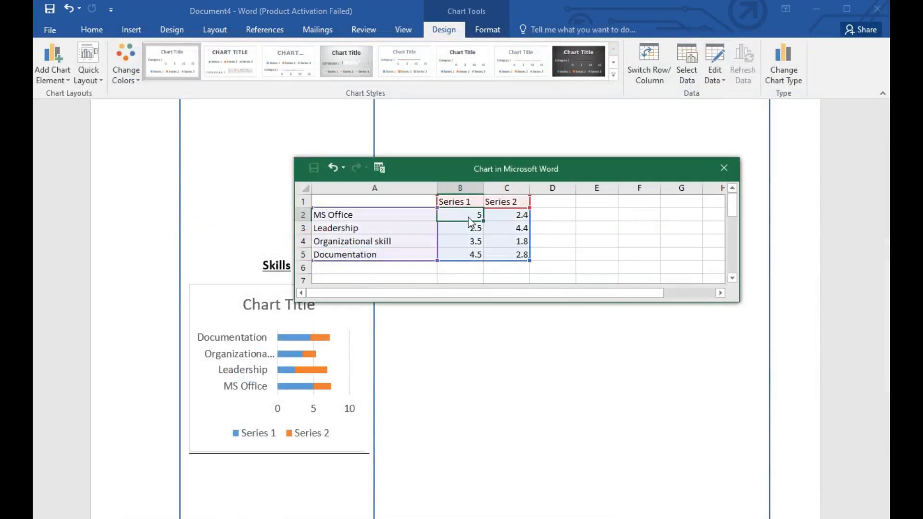
type("5")
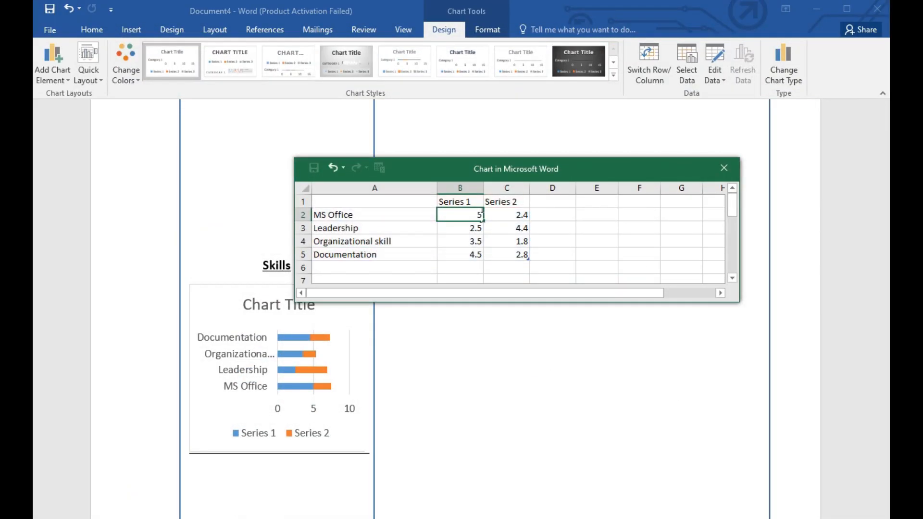
left_click(522, 215)
type("3")
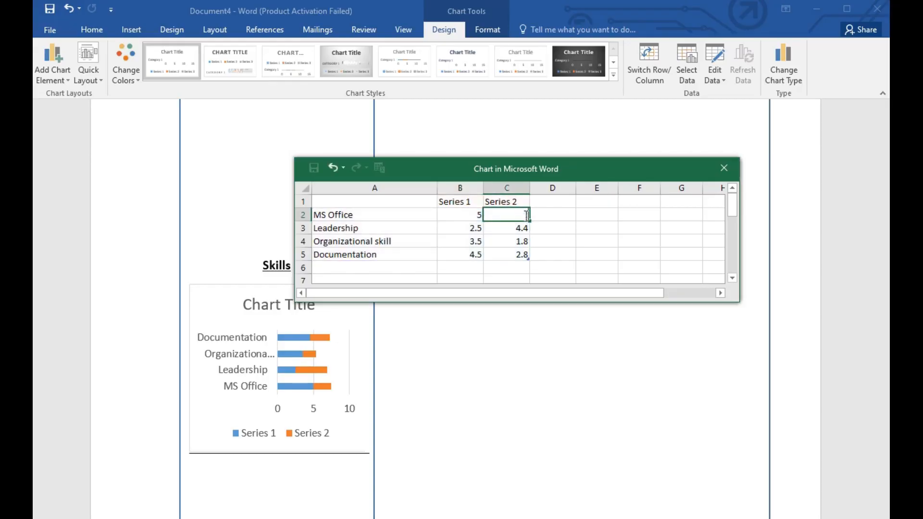
left_click(481, 229)
type("4.5")
left_click(528, 229)
type("0")
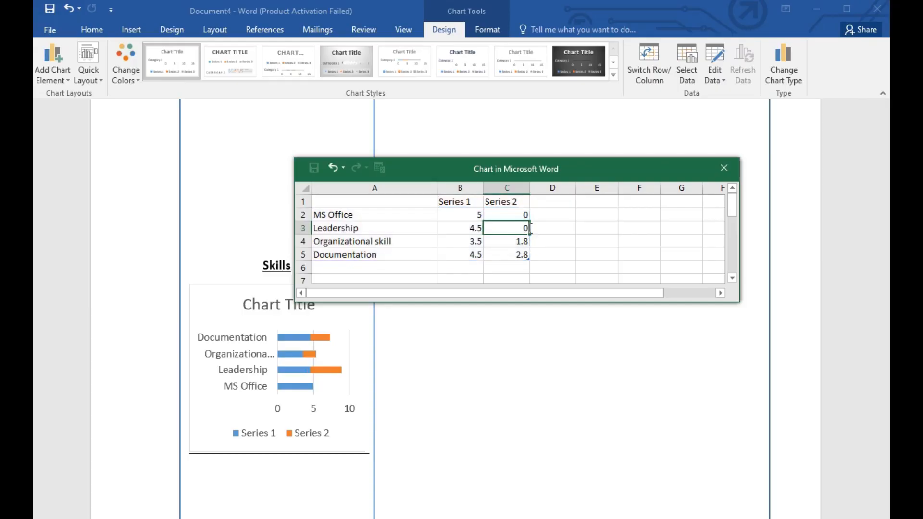
type(".5")
Step: Set Leadership's Series 2 value to 0.5, and Organizational skill's Series 1 and Series 2 values to 4.5 and 0.5
left_click(480, 240)
type("4.5")
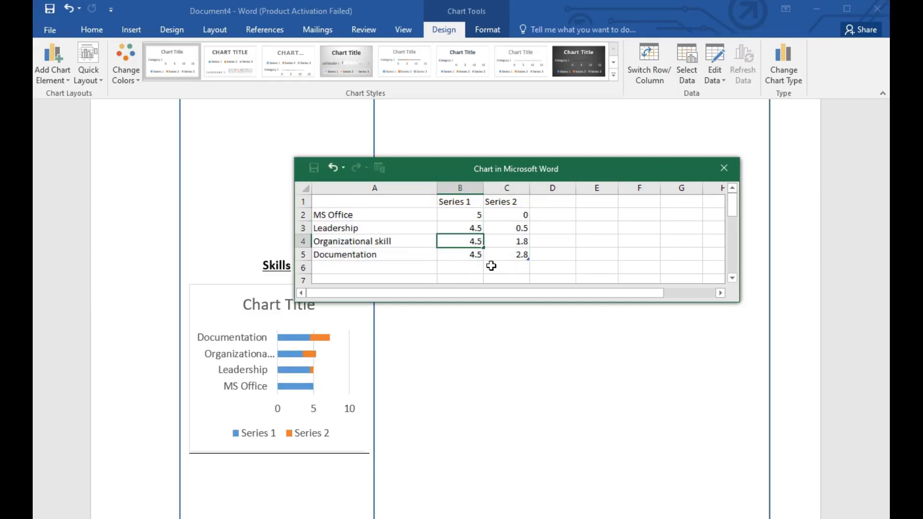
left_click(526, 242)
type("0.5")
Step: Set the Series 1 and Series 2 values for Documentation to 4 and 1
left_click(478, 256)
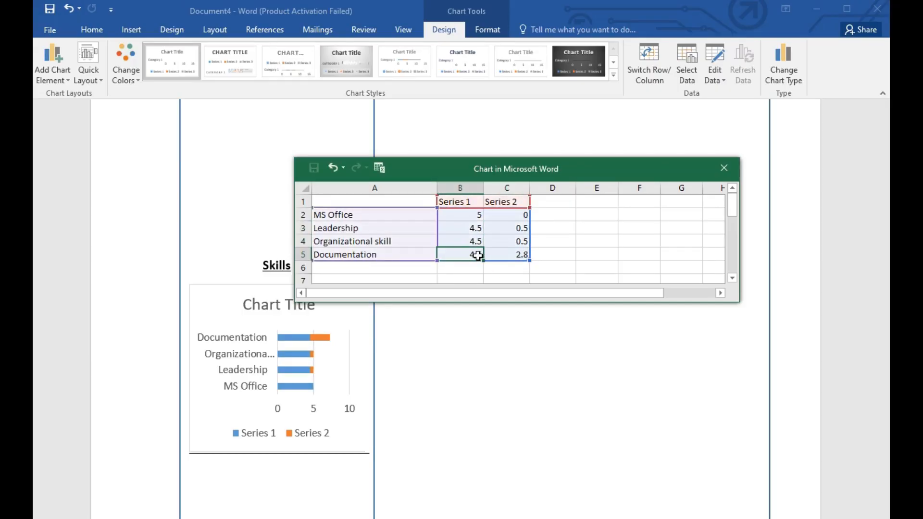
type("4")
left_click(526, 256)
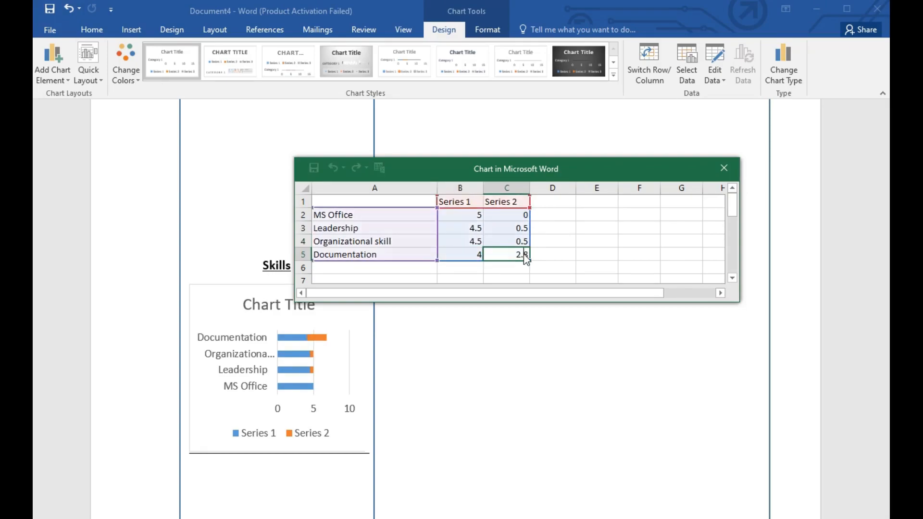
key("BackSpace")
key("BackSpace")
type("1")
key("Return")
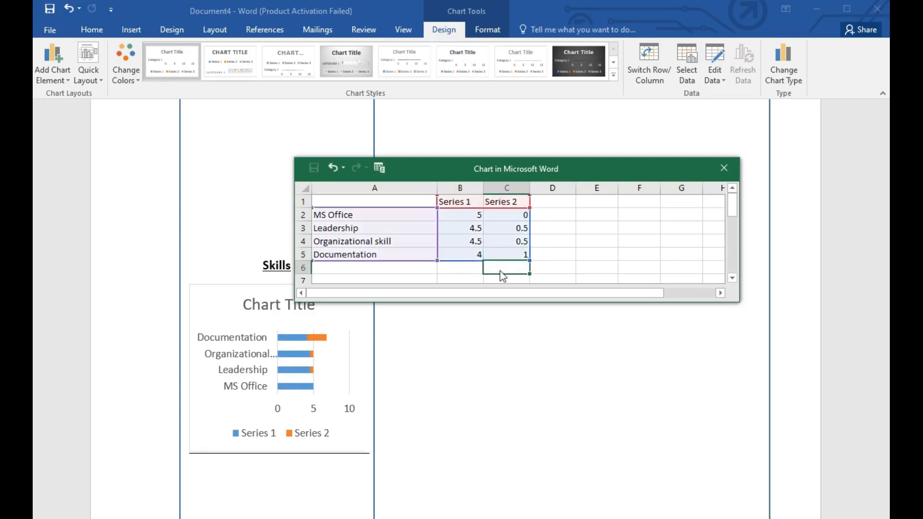
Step: Close the chart data sheet and make the Skills chart slightly smaller within the narrow column
left_click(232, 463)
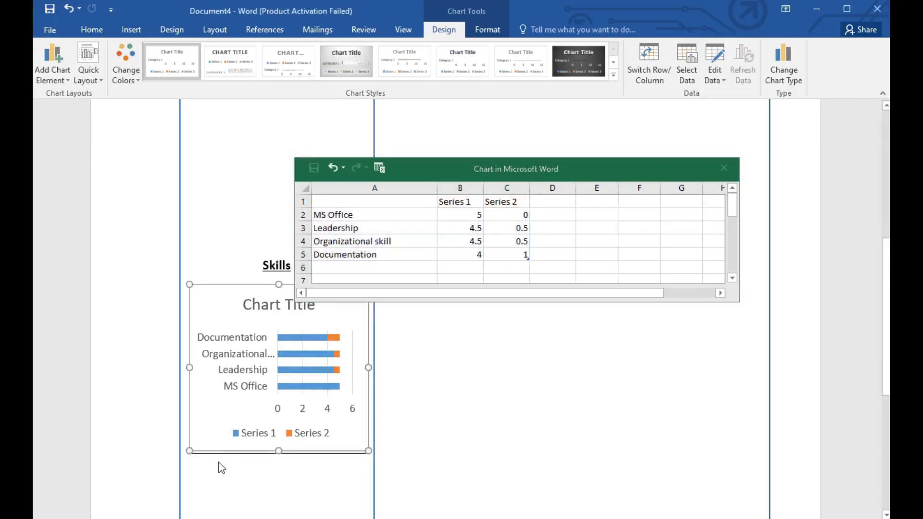
left_click(286, 200)
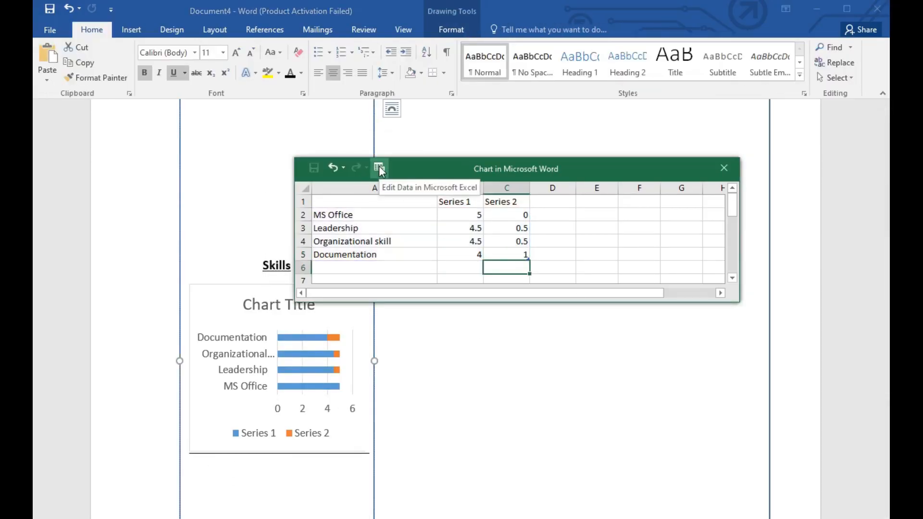
left_click(379, 167)
key("alt+F4")
left_click(477, 254)
left_click(262, 447)
left_click_drag(368, 450, 367, 446)
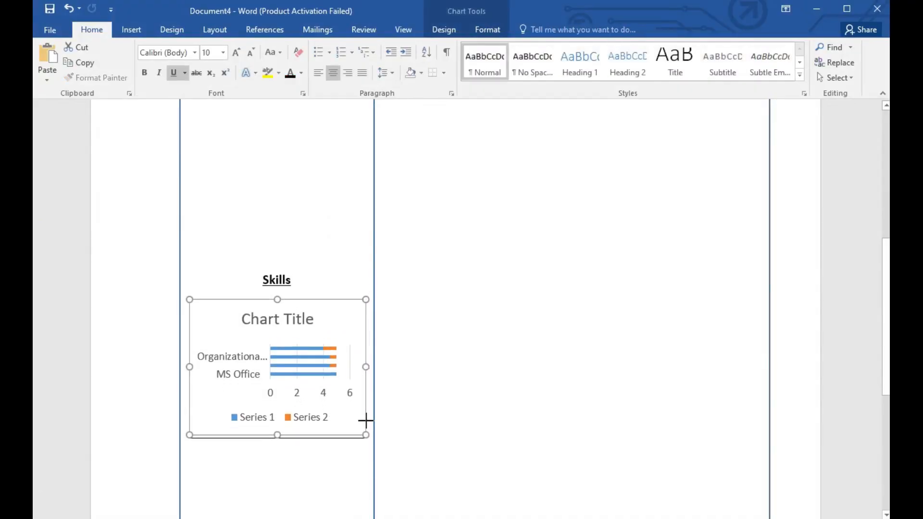
Step: Try to move the chart down by adding two blank lines below the Skills heading
left_click(326, 474)
scroll(326, 235, "down", 5)
scroll(326, 235, "up", 4)
left_click(326, 231)
key("Return")
key("Return")
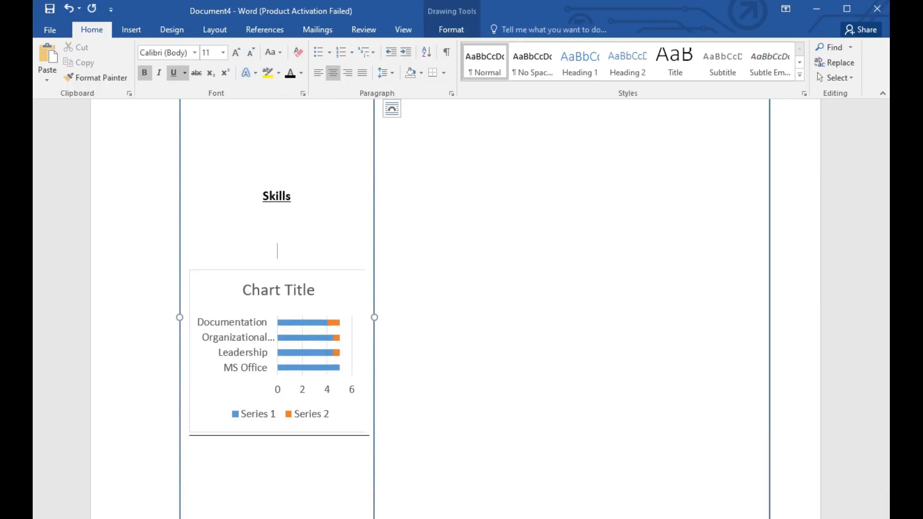
key("BackSpace")
key("BackSpace")
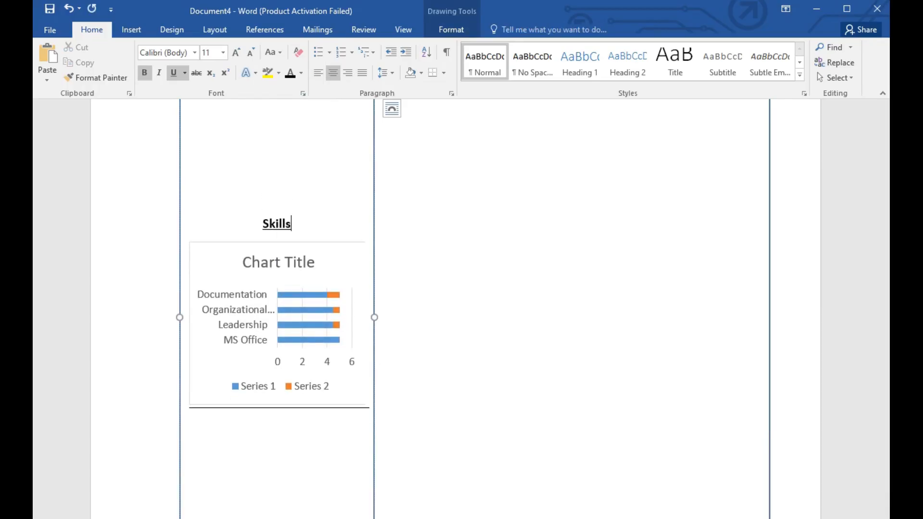
right_click(196, 468)
left_click(386, 435)
scroll(437, 399, "up", 7)
scroll(877, 226, "down", 6)
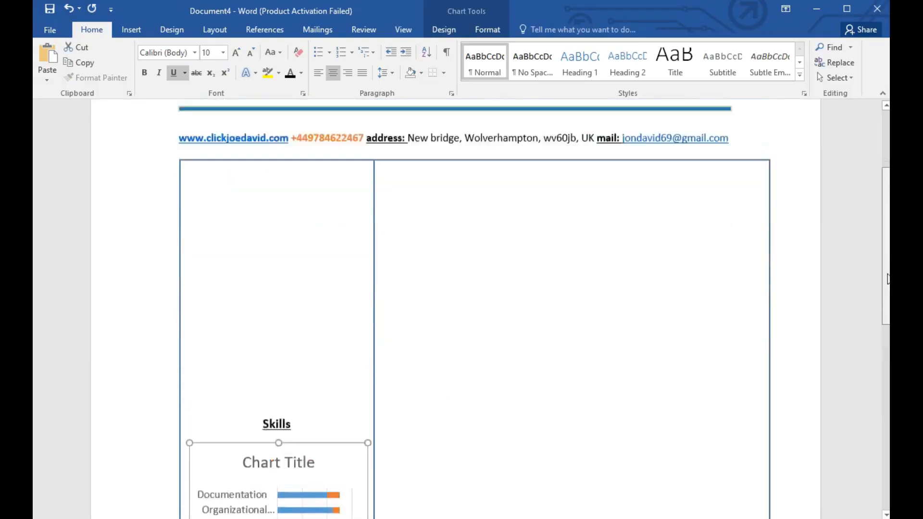